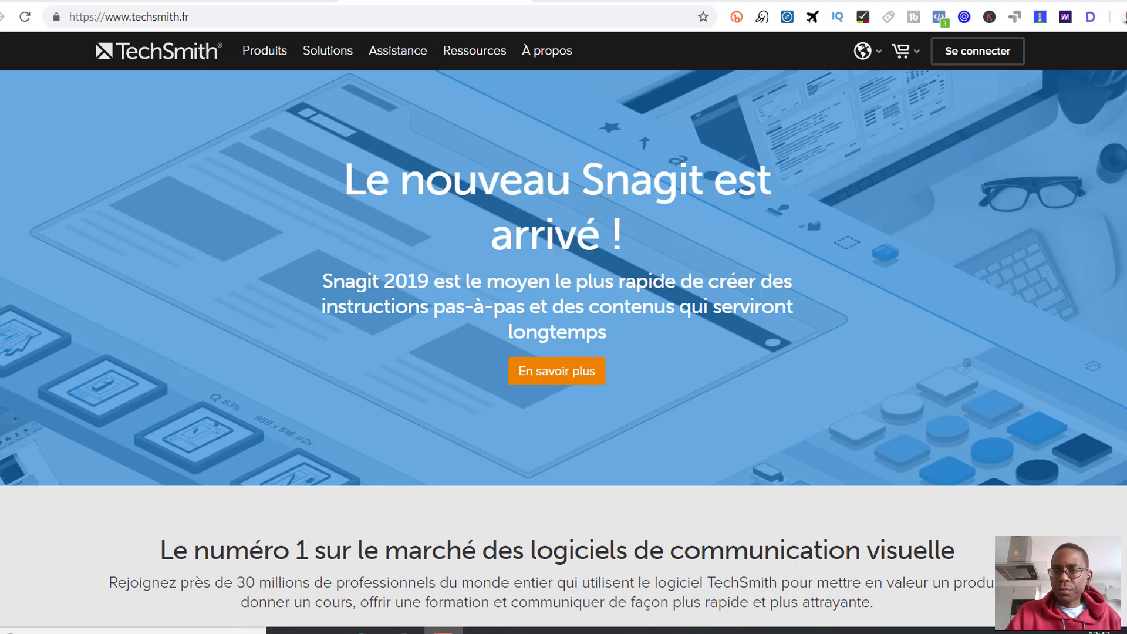
# Step: Examine the TechSmith homepage, including the Snagit and Camtasia product cards, customer support section and recommendations
pyautogui.scroll(-1, 564, 317)
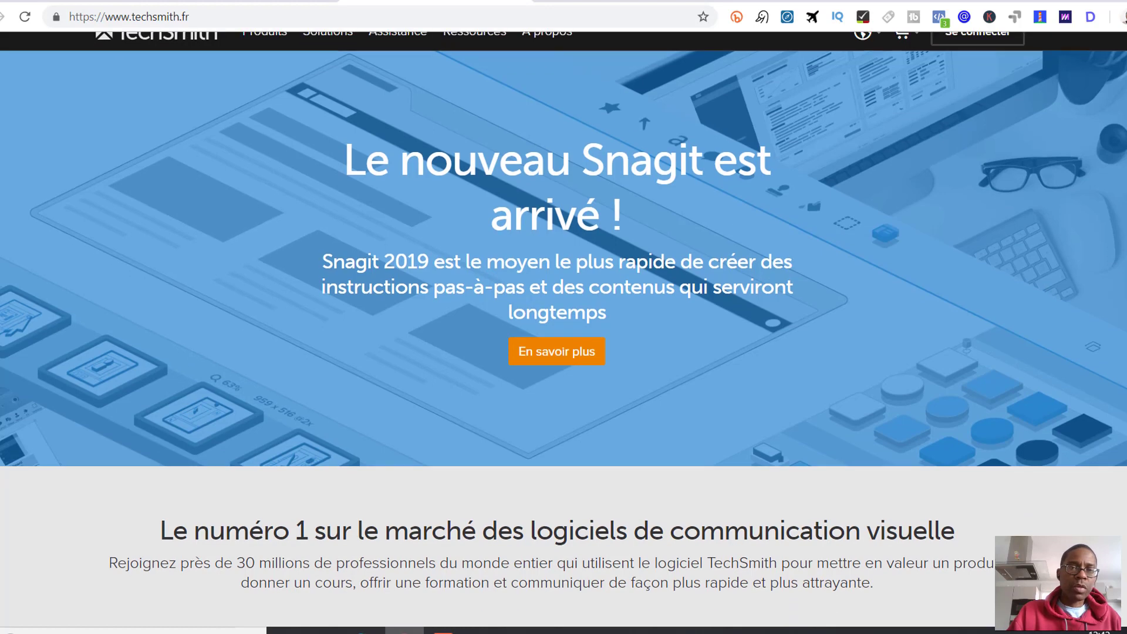
pyautogui.scroll(-1, 564, 317)
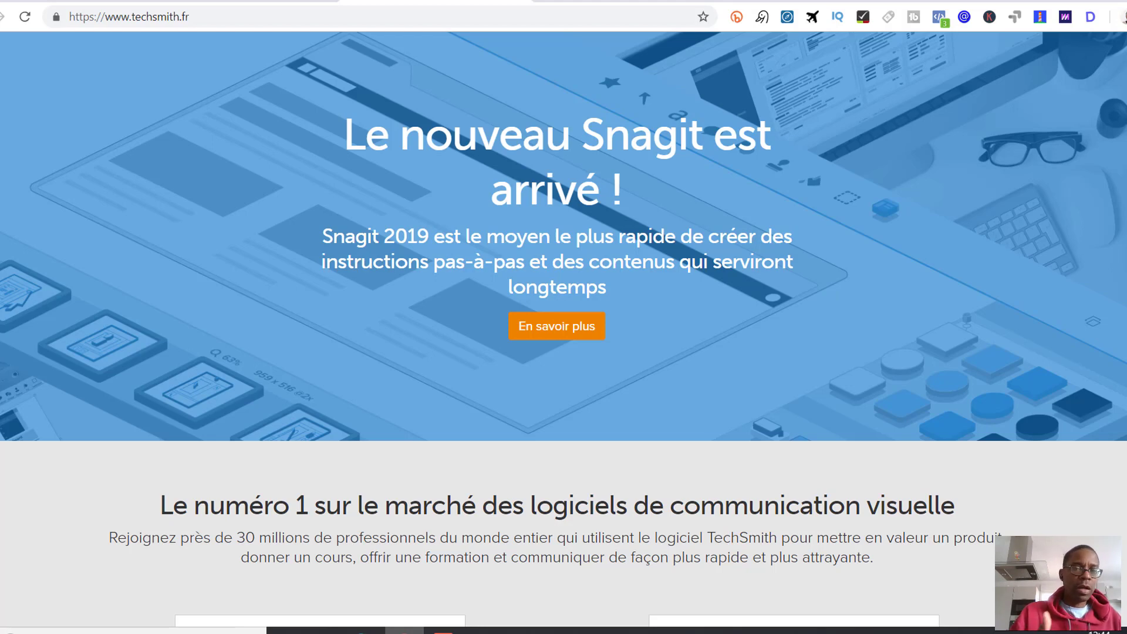
pyautogui.scroll(-1, 563, 294)
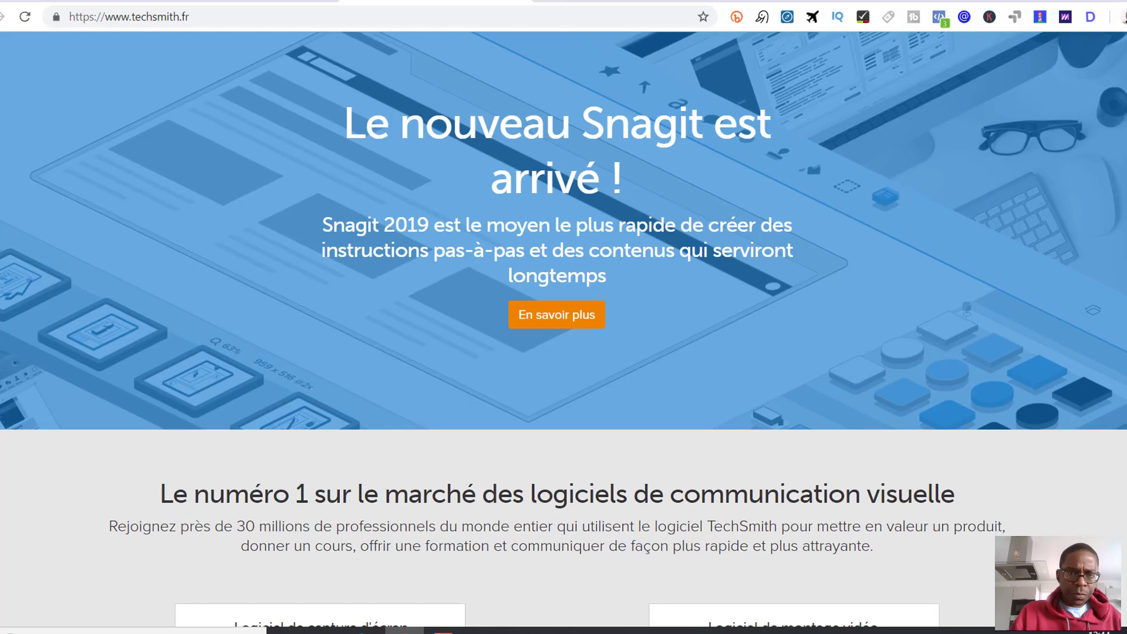
pyautogui.scroll(-5, 564, 329)
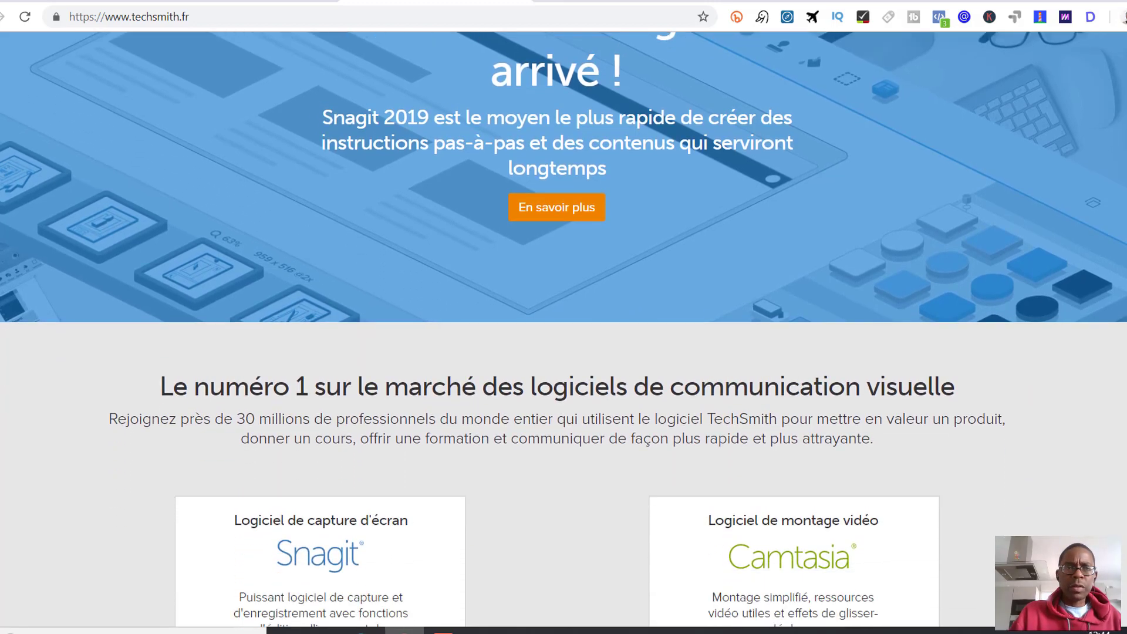
pyautogui.scroll(-2, 564, 329)
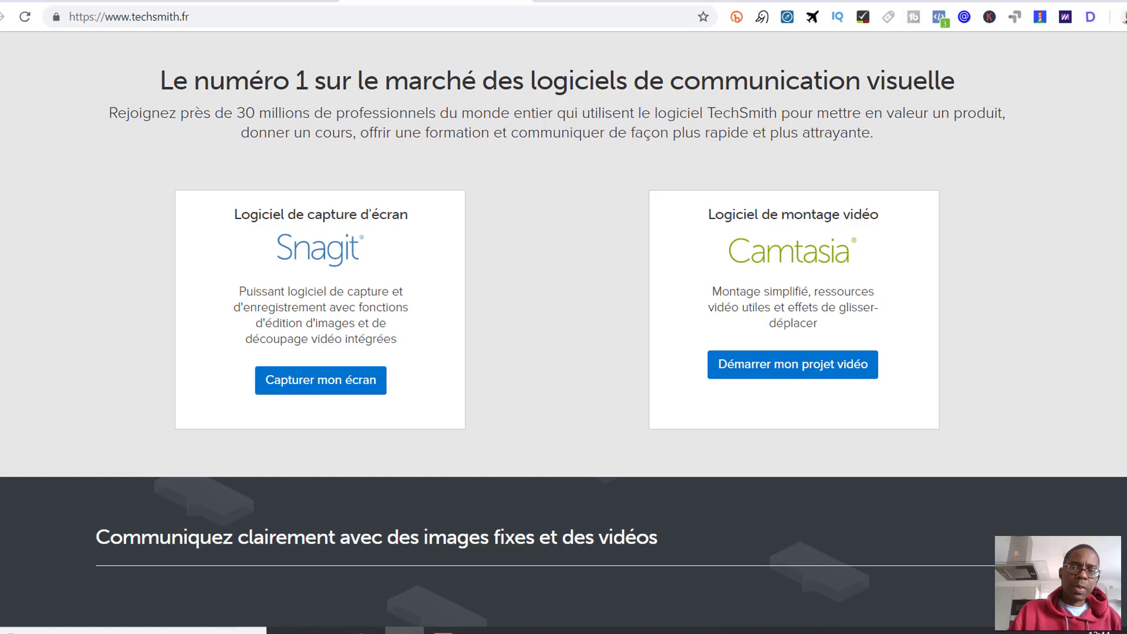
pyautogui.scroll(-1, 563, 338)
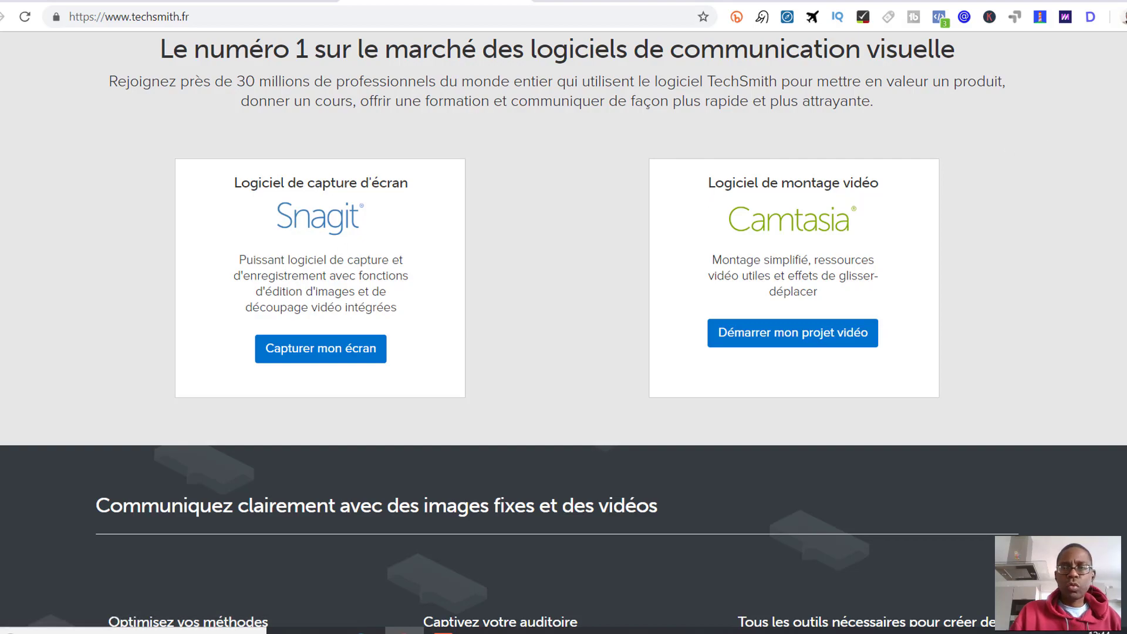
pyautogui.scroll(-5, 564, 330)
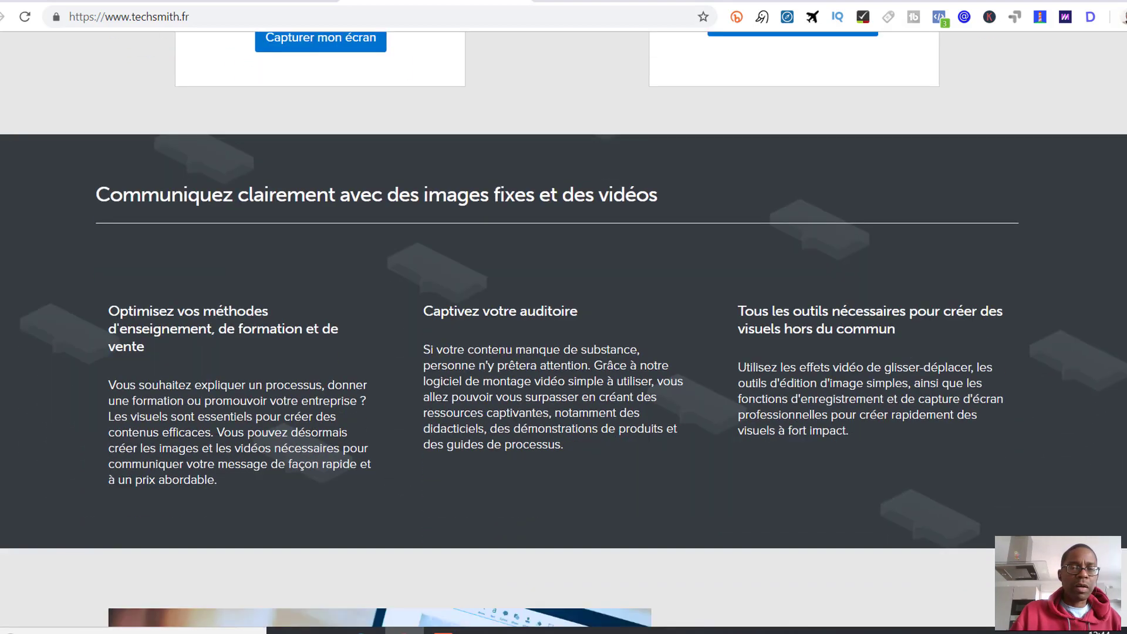
pyautogui.scroll(-2, 564, 330)
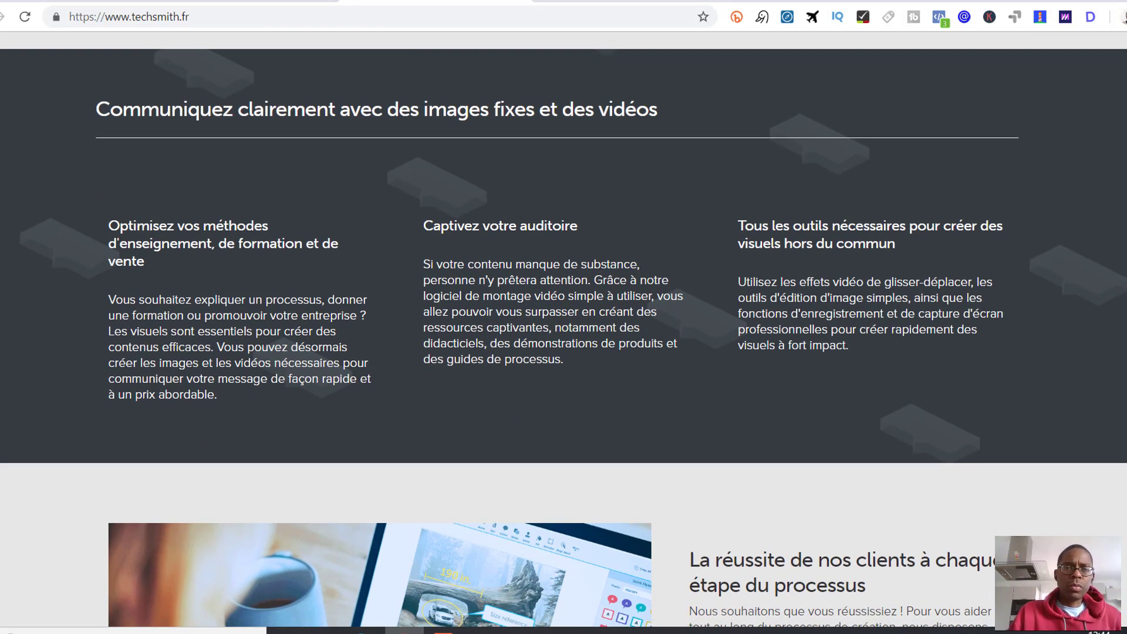
pyautogui.scroll(-5, 563, 330)
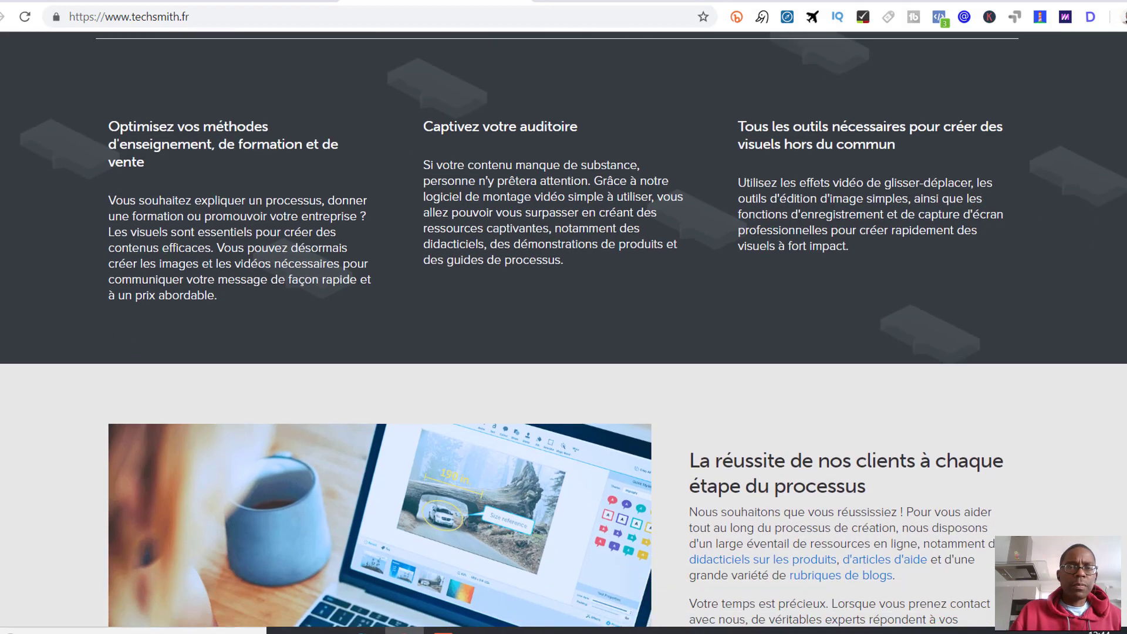
pyautogui.scroll(-4, 564, 330)
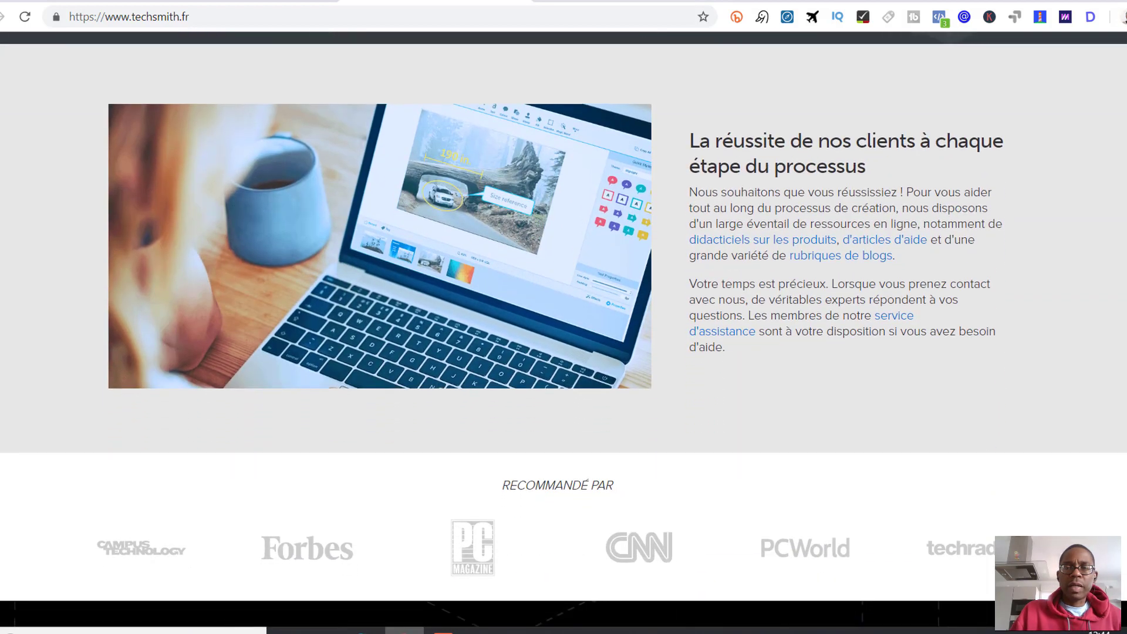
pyautogui.scroll(-5, 563, 330)
pyautogui.scroll(20, 563, 330)
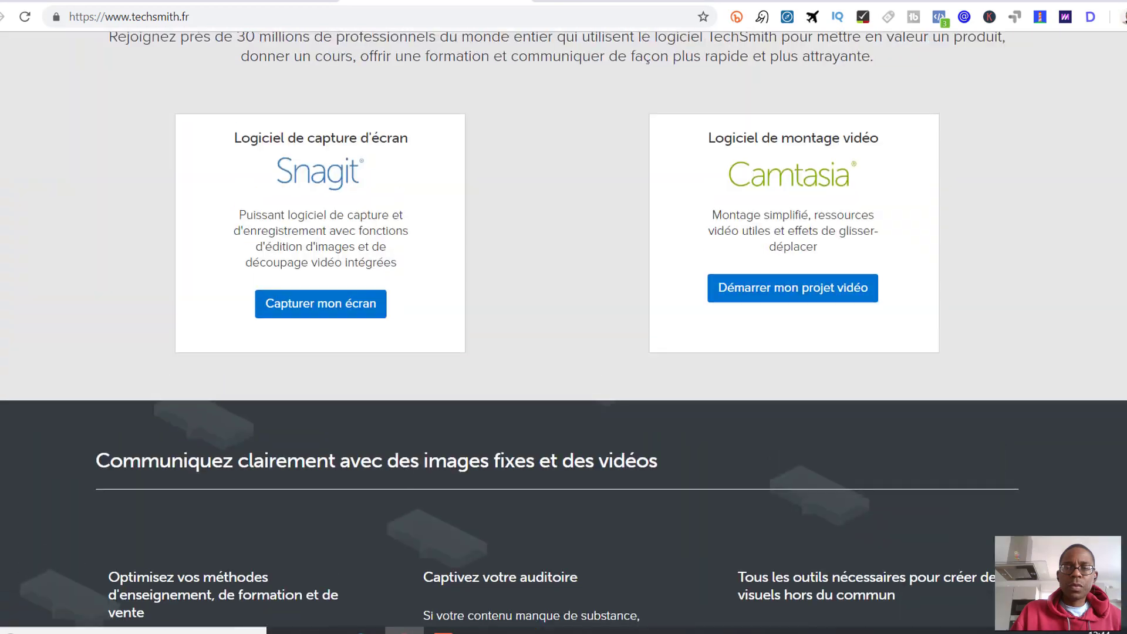
pyautogui.scroll(3, 563, 258)
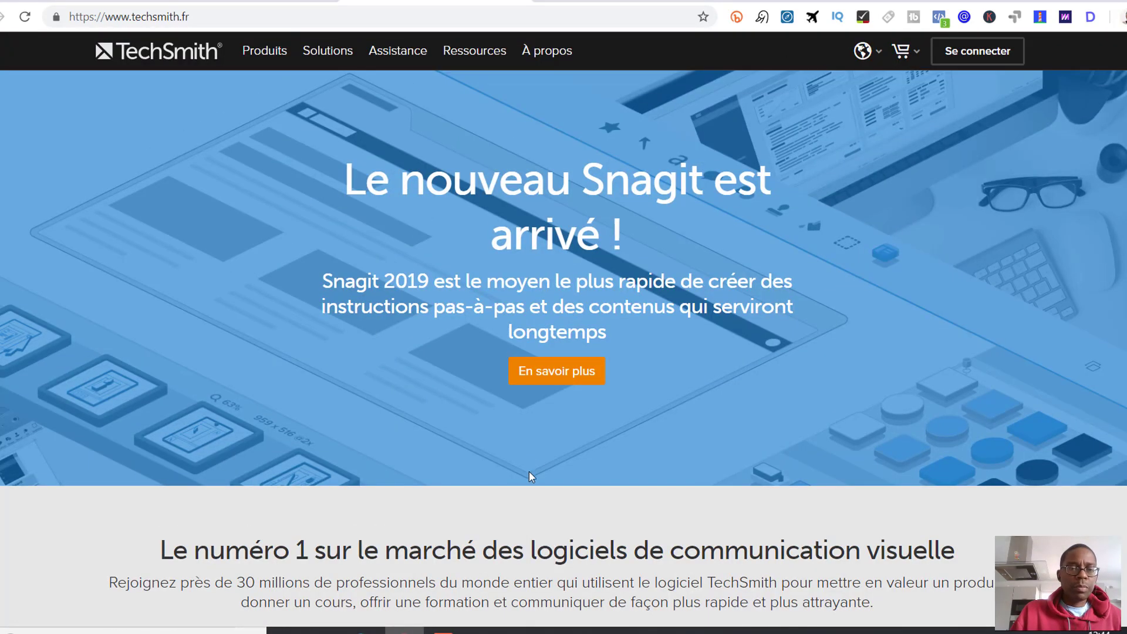
# Step: Switch to the tuto Camtasia project in Camtasia and minimise the recorder window
pyautogui.click(488, 624)
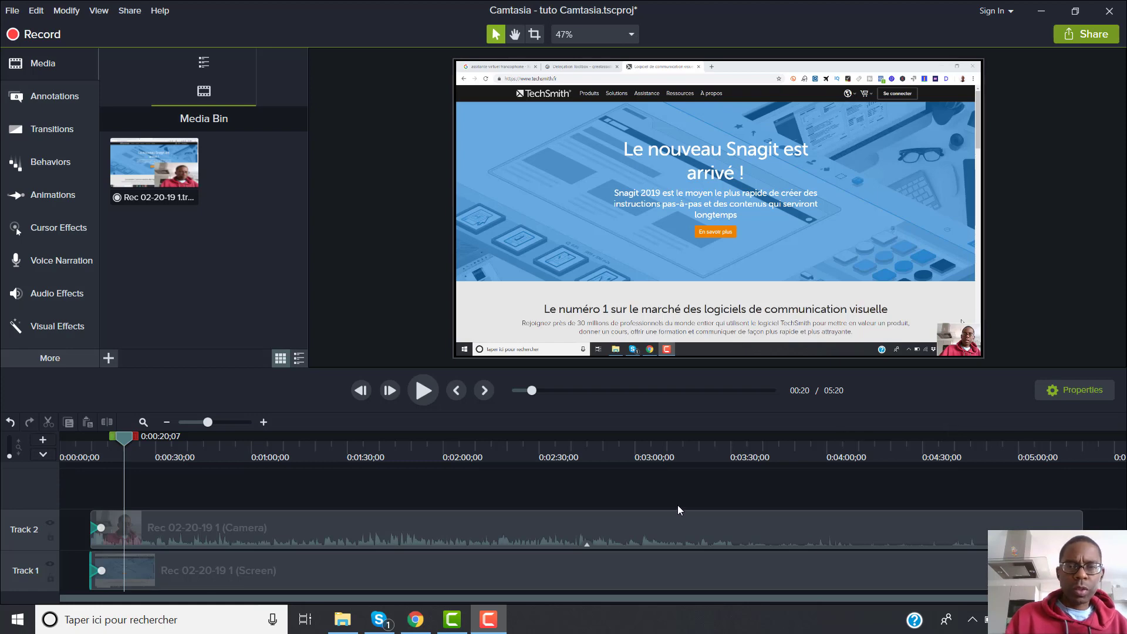
pyautogui.click(490, 623)
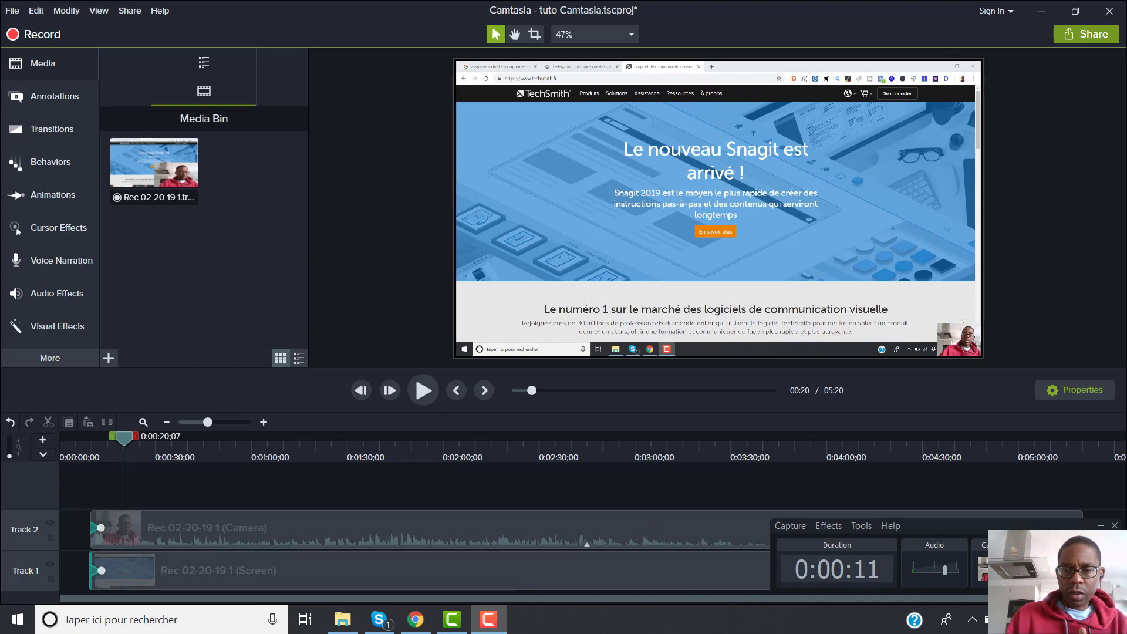
pyautogui.click(1100, 526)
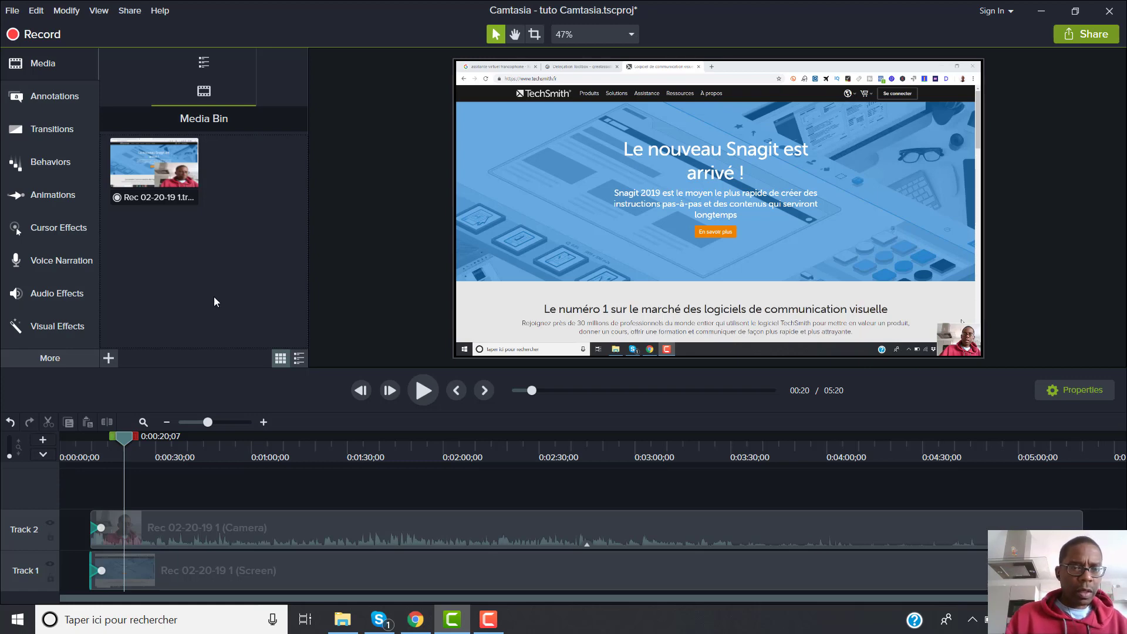
# Step: Play a short stretch of the recording in the preview, then bring up the recorder window and minimise it again
pyautogui.click(424, 398)
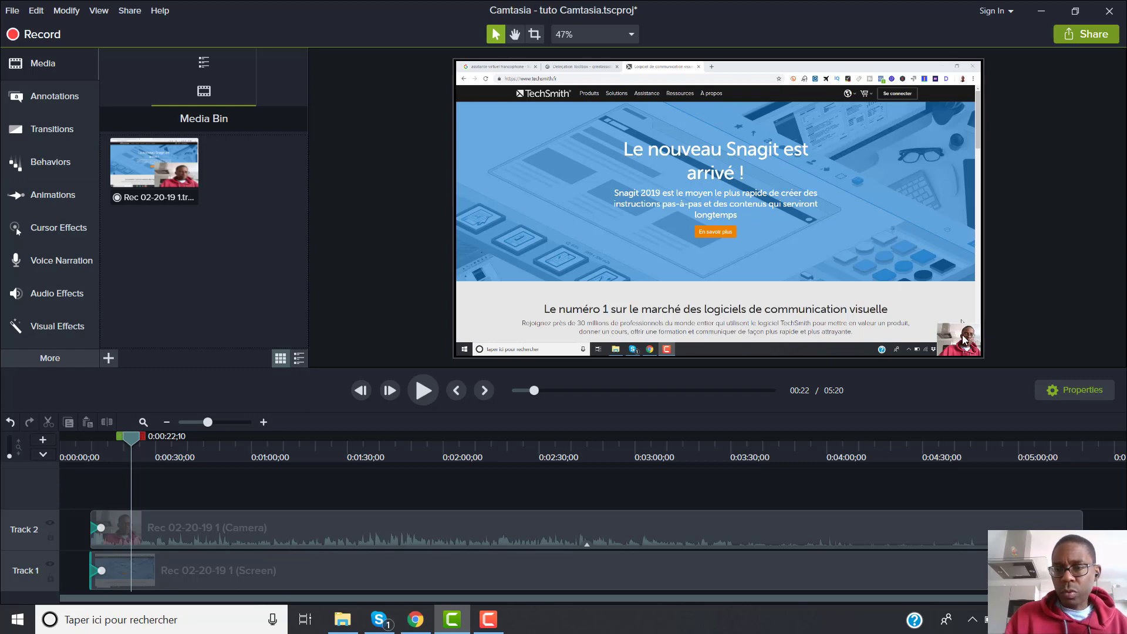
pyautogui.click(493, 624)
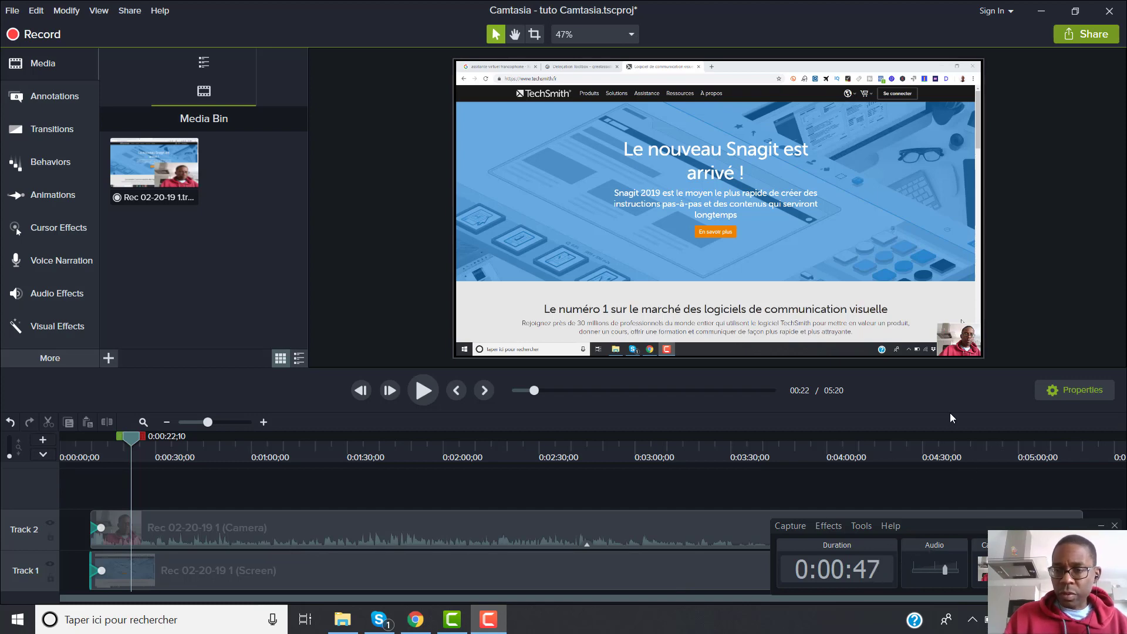
pyautogui.click(957, 399)
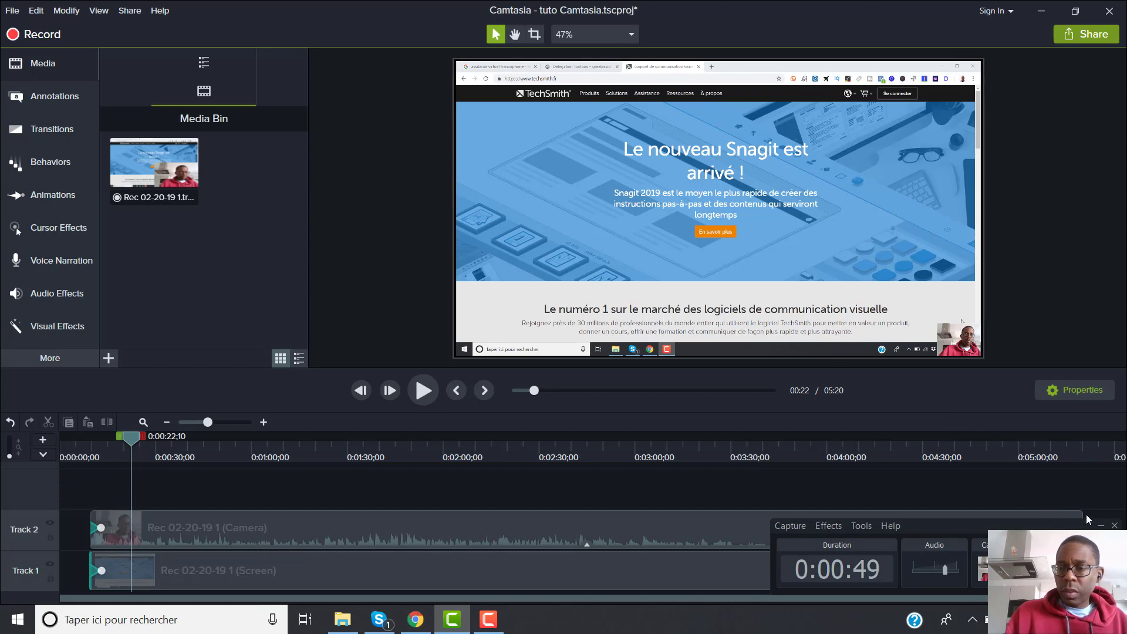
pyautogui.click(1101, 525)
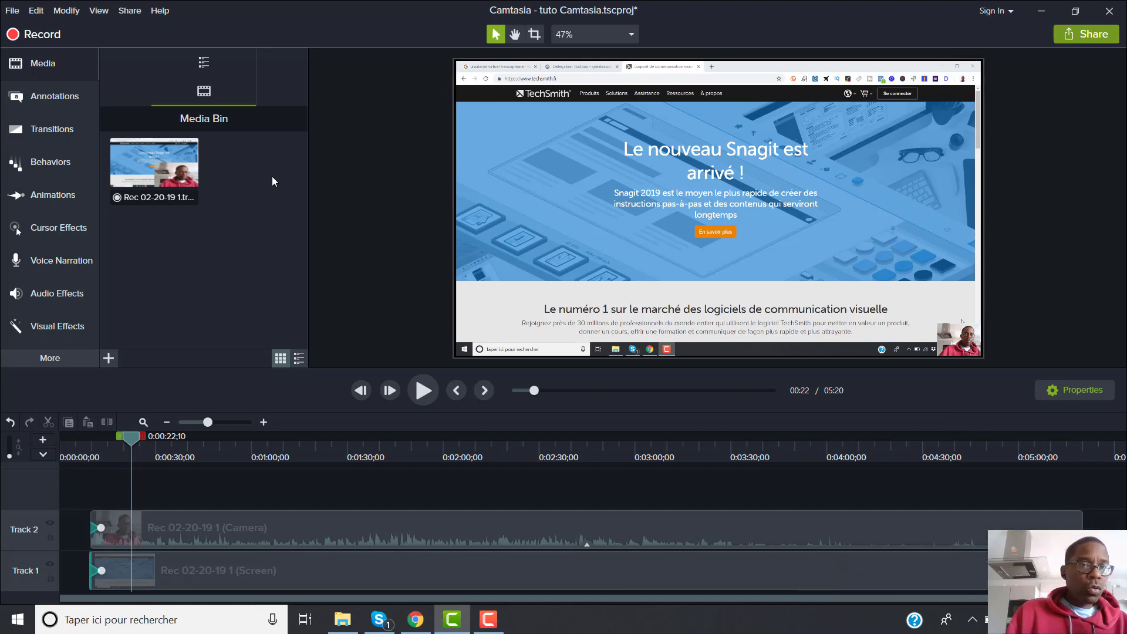
# Step: Examine the available project file, editing and sharing commands
pyautogui.click(37, 63)
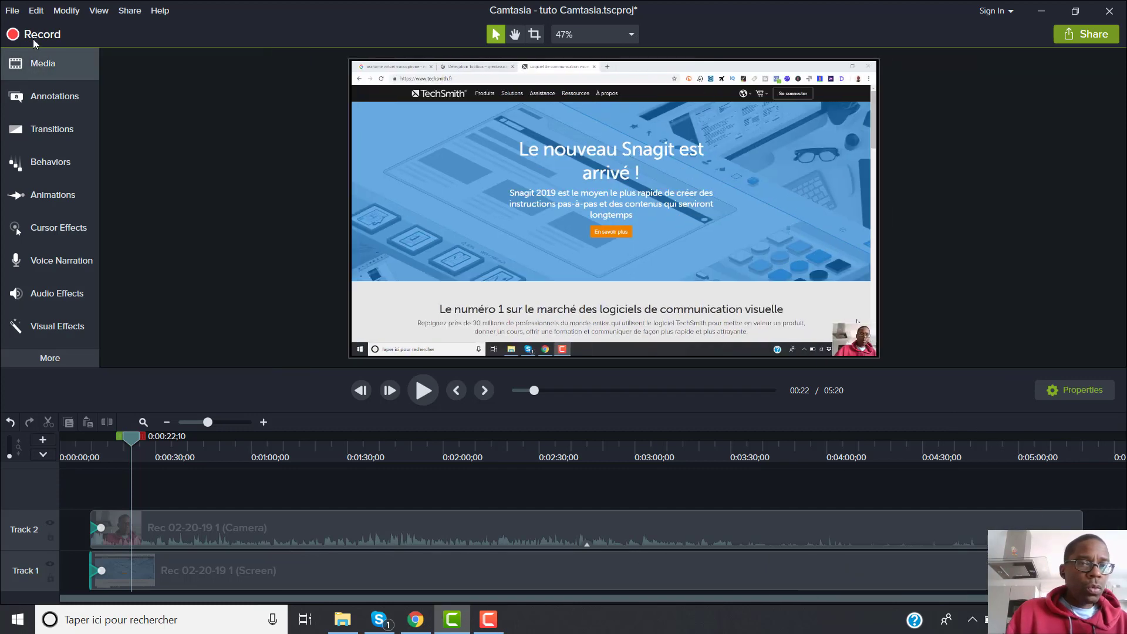
pyautogui.click(12, 11)
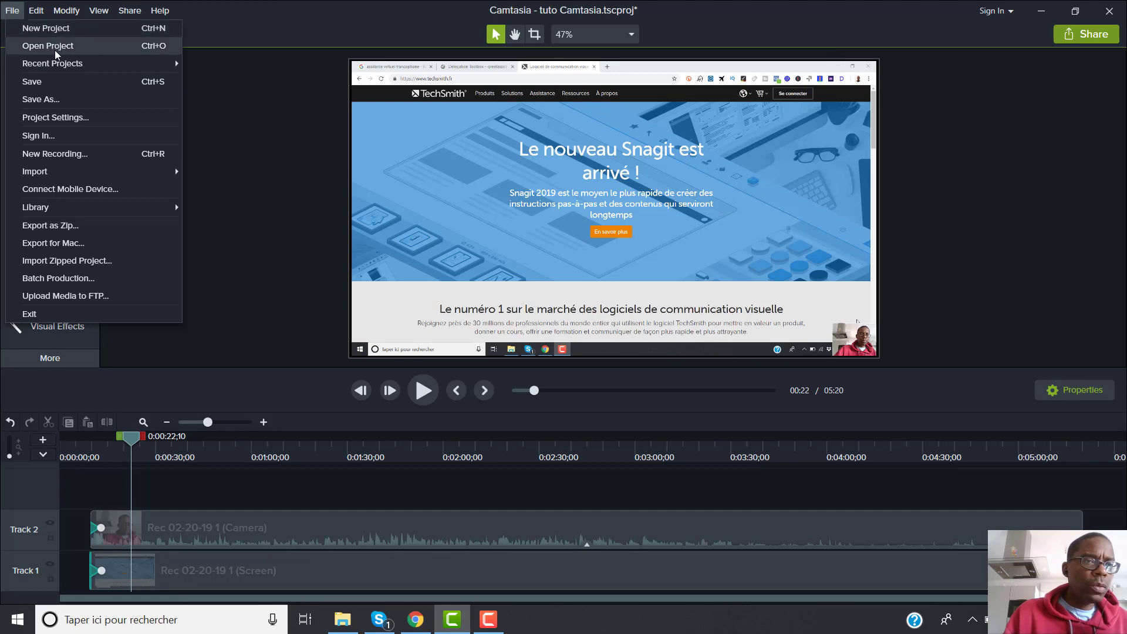
pyautogui.moveTo(58, 67)
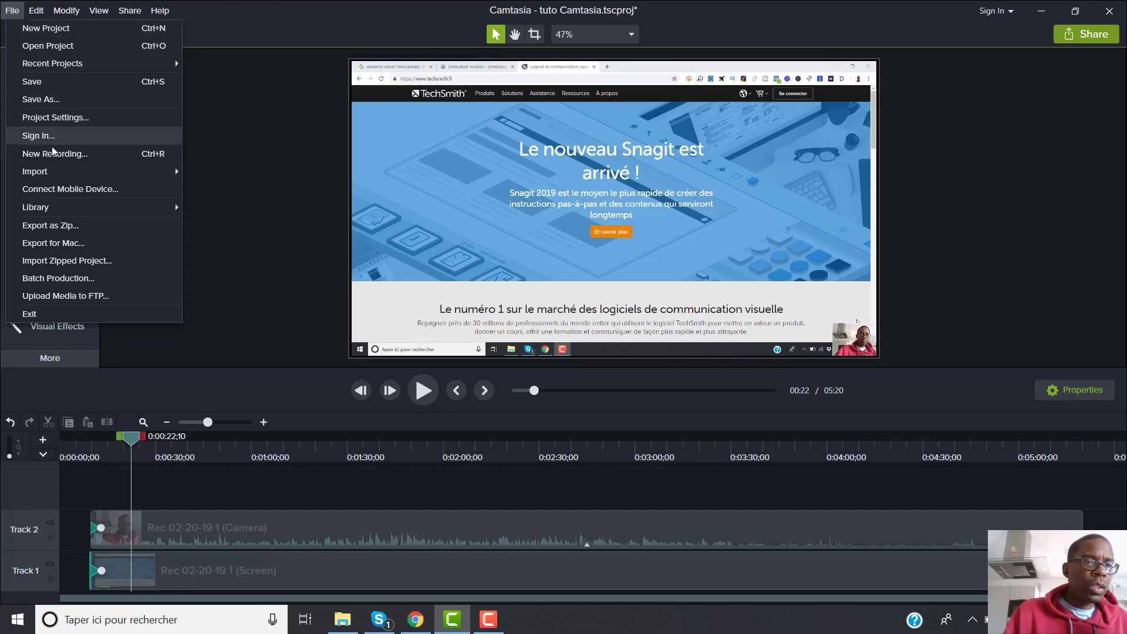
pyautogui.click(38, 14)
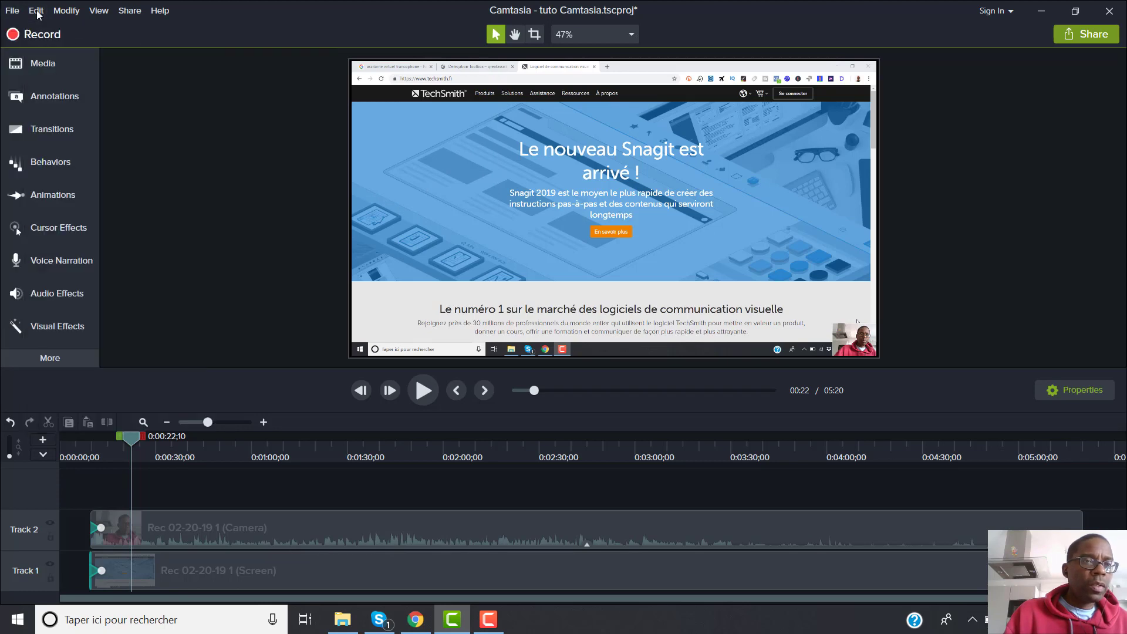
pyautogui.click(37, 13)
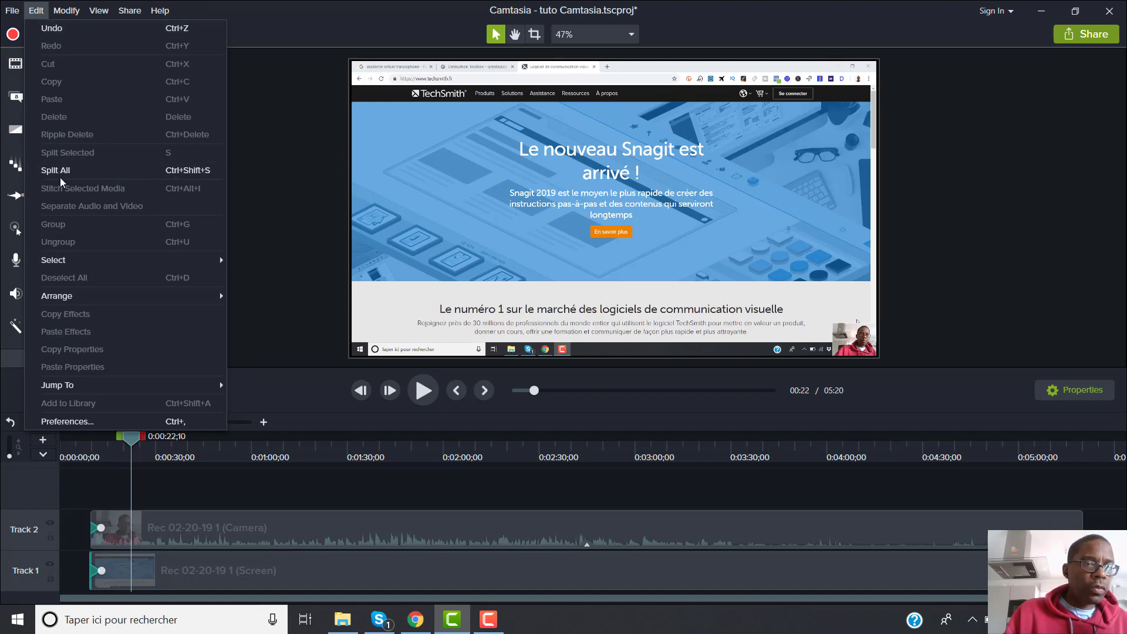
pyautogui.moveTo(70, 13)
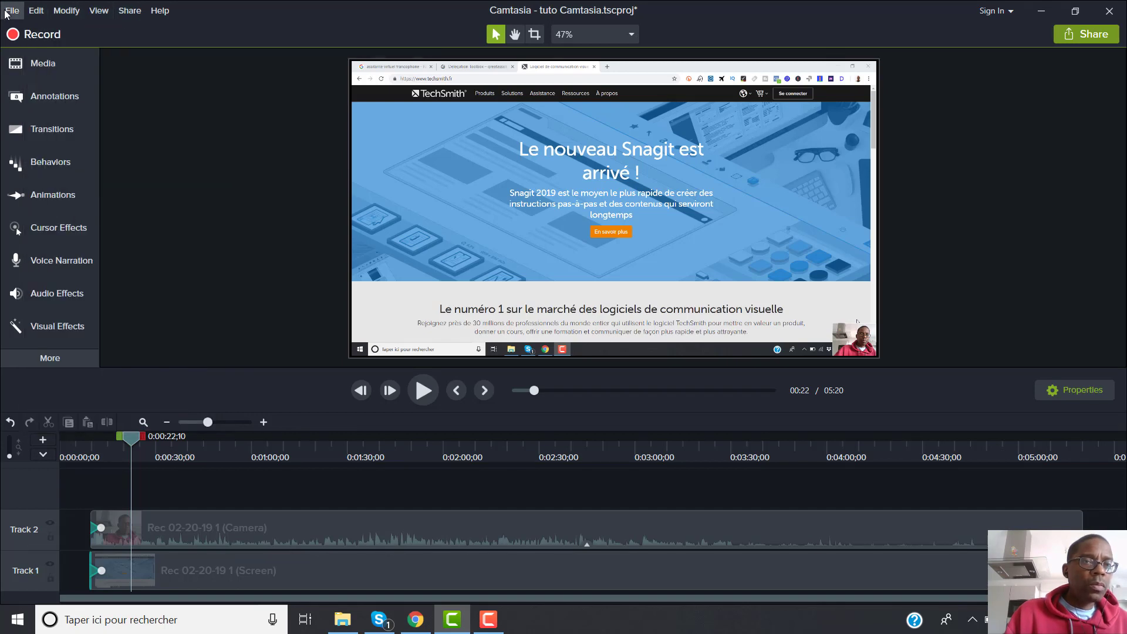
pyautogui.moveTo(132, 23)
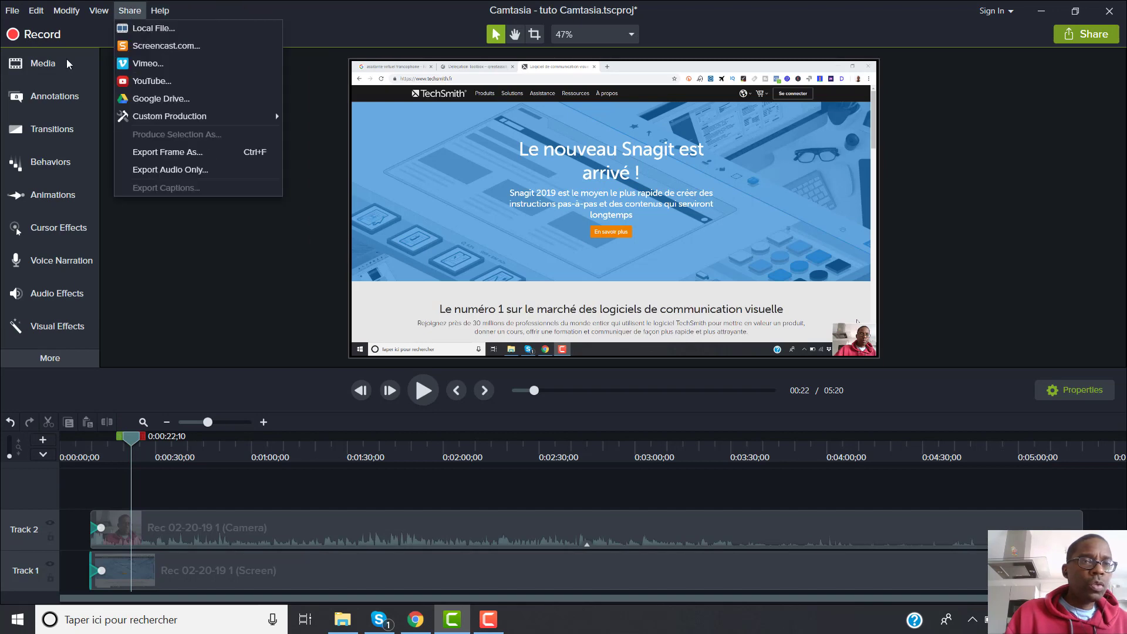
# Step: Import the video Presentation d%27accueil from the Presentation et fin YTB folder into the Media Bin
pyautogui.click(41, 71)
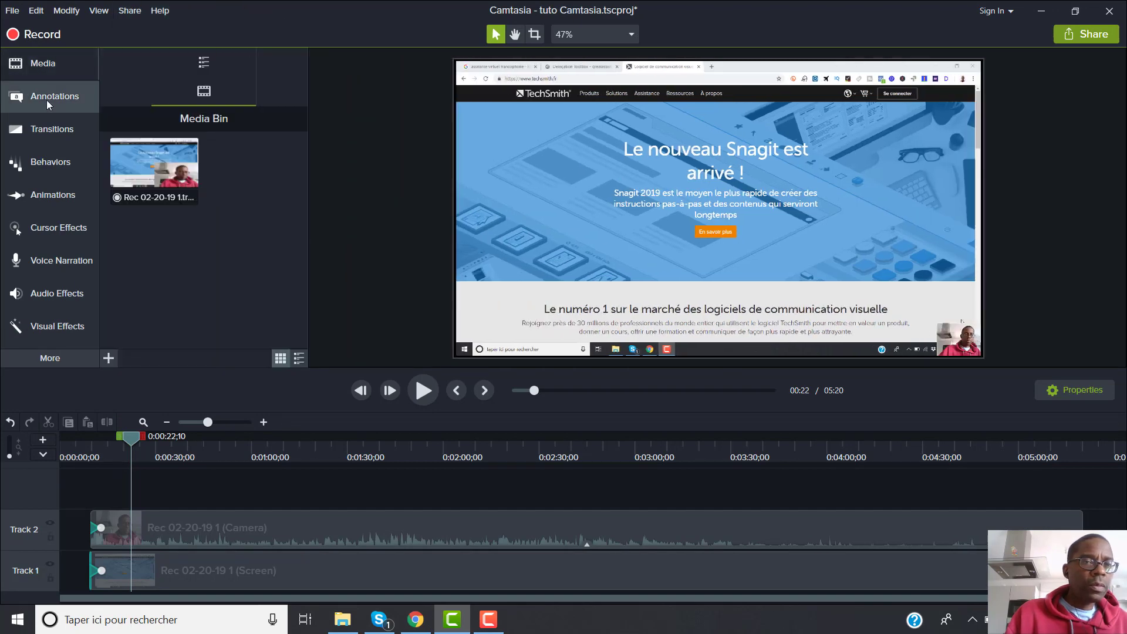
pyautogui.click(109, 358)
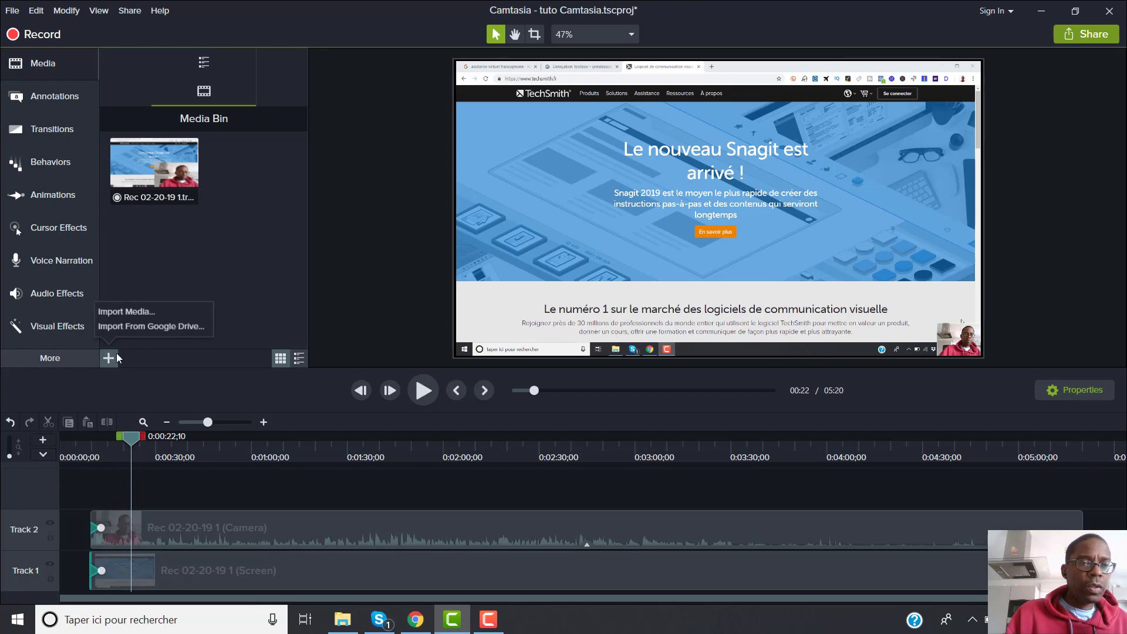
pyautogui.click(136, 308)
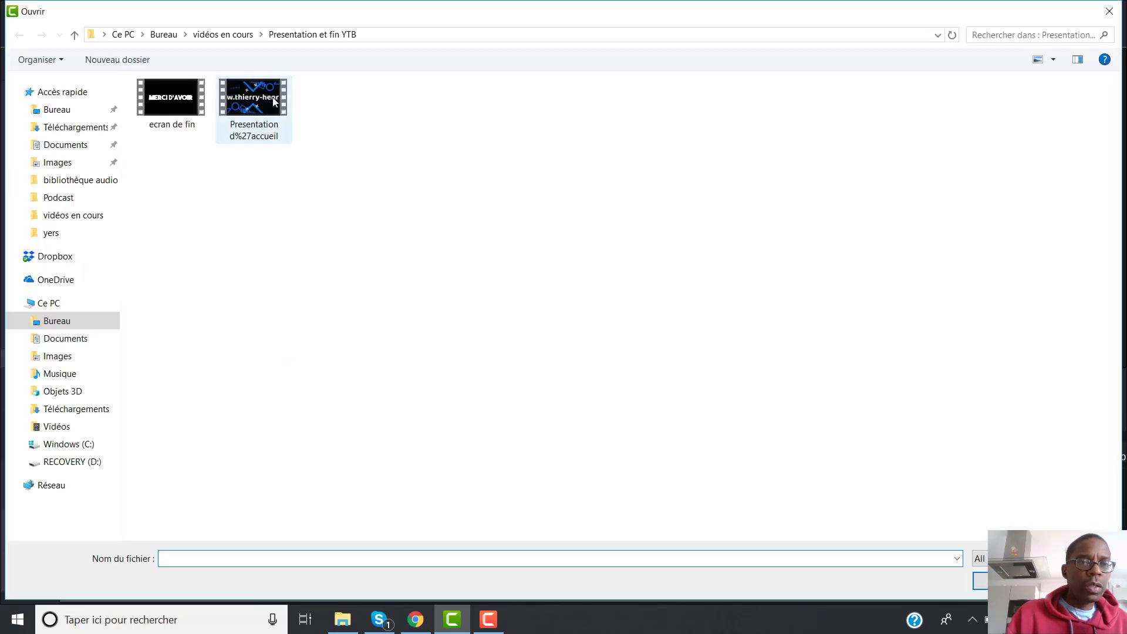
pyautogui.click(263, 101)
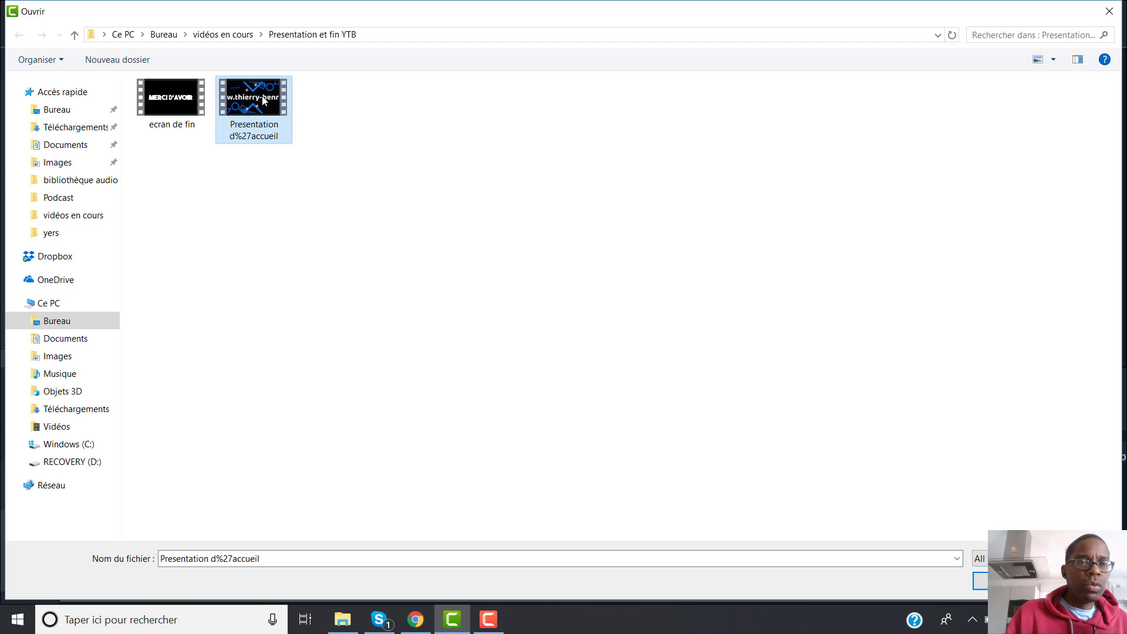
pyautogui.doubleClick(262, 101)
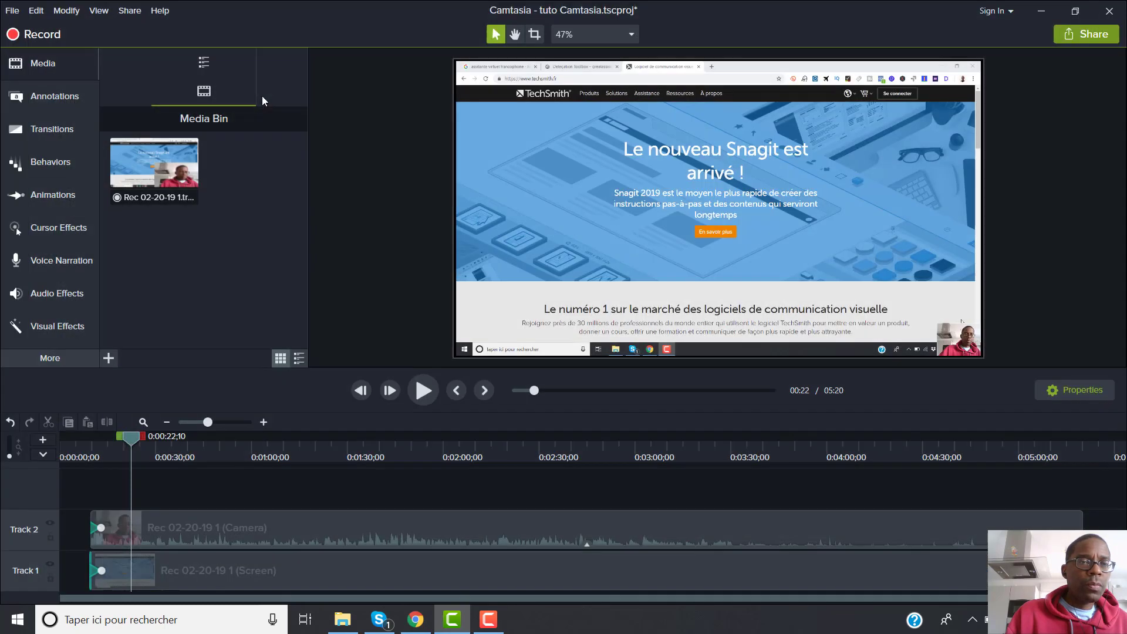
# Step: Import the closing video ecran de fin.mp4 into the Media Bin and dismiss the remaining import options
pyautogui.click(109, 359)
pyautogui.click(156, 310)
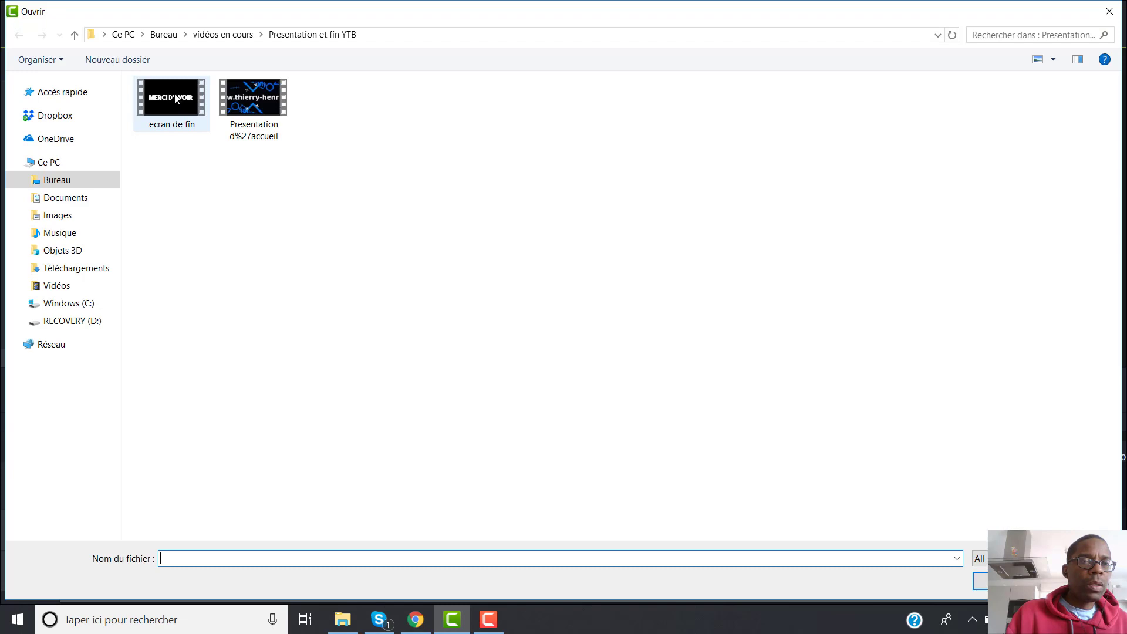
pyautogui.doubleClick(176, 98)
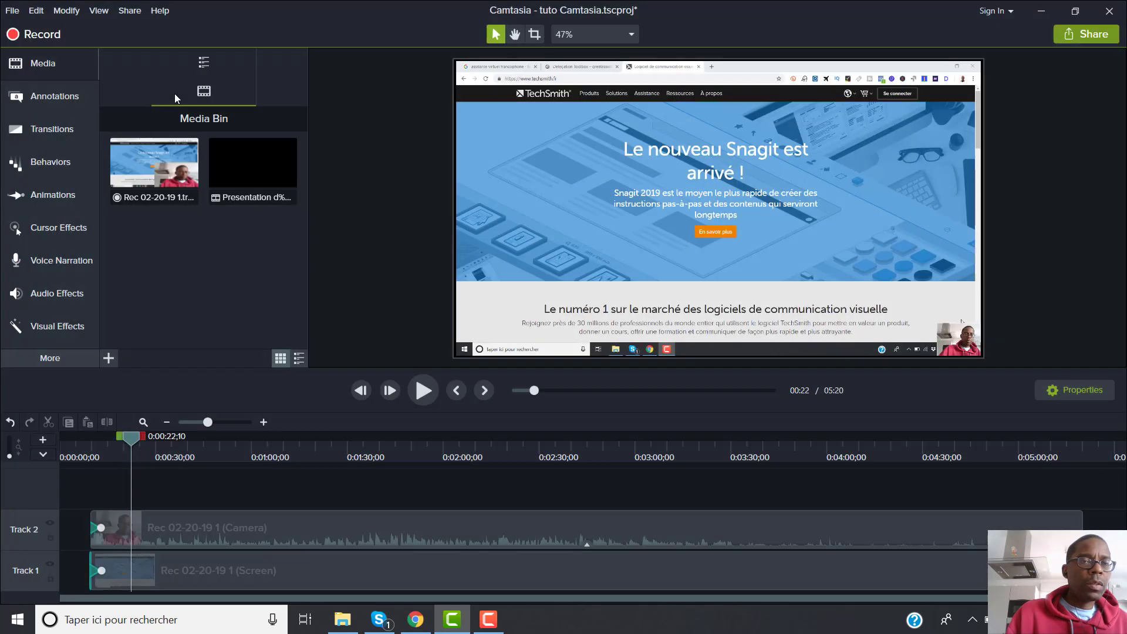
pyautogui.click(114, 358)
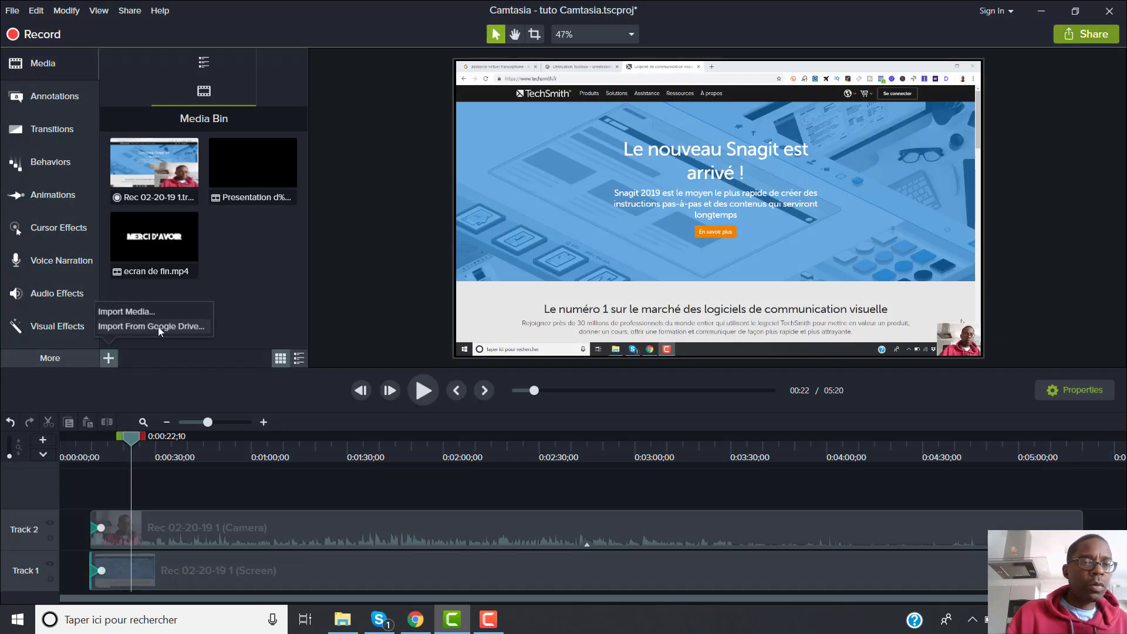
pyautogui.click(255, 305)
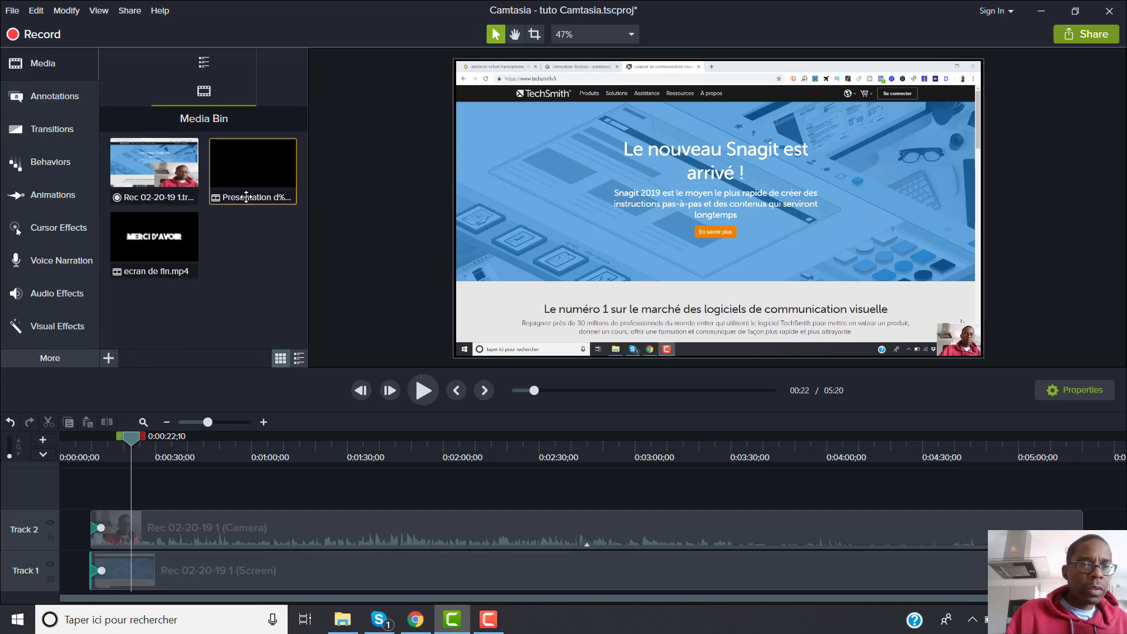
# Step: Place the Presentation intro video at the start of Track 1 before the screen recording and preview its opening seconds
pyautogui.moveTo(246, 196); pyautogui.dragTo(59, 580)
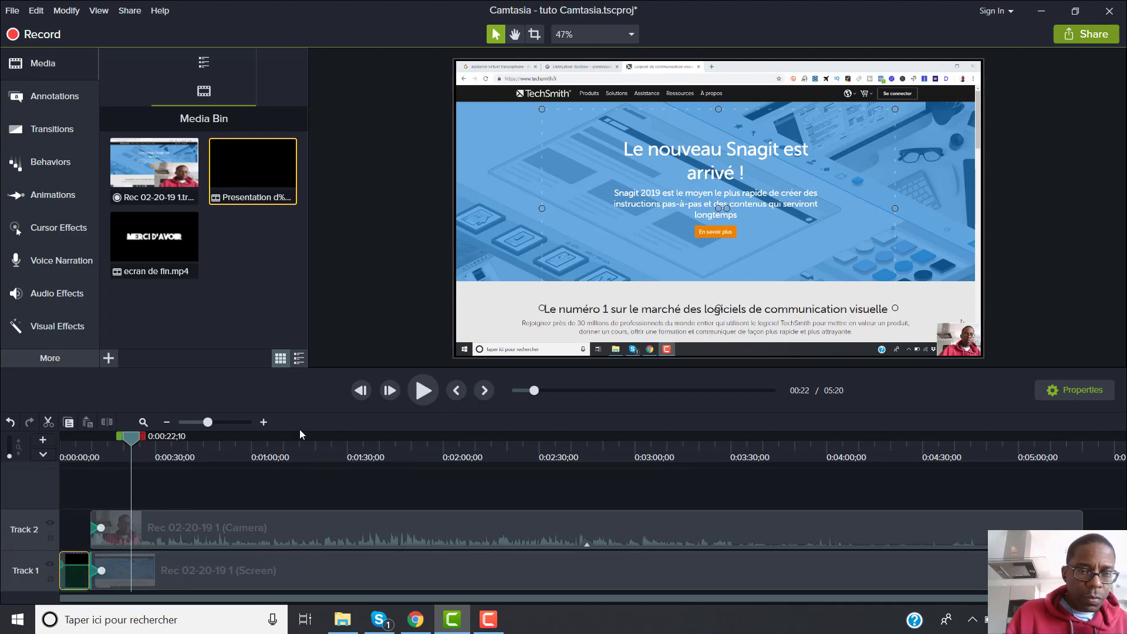
pyautogui.click(517, 390)
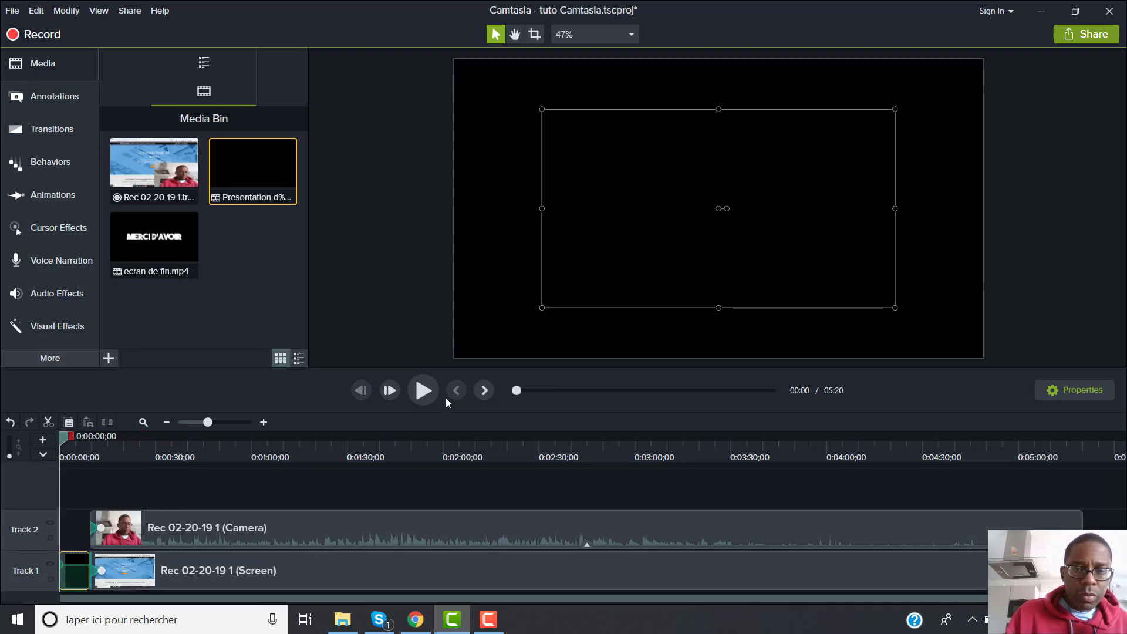
pyautogui.click(429, 392)
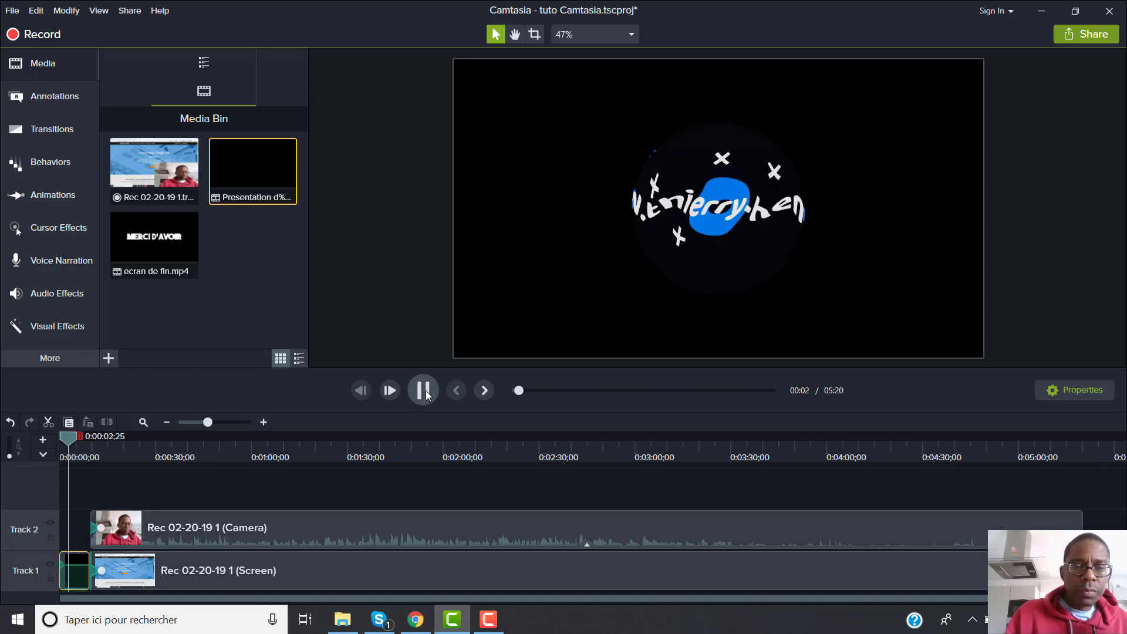
pyautogui.click(423, 390)
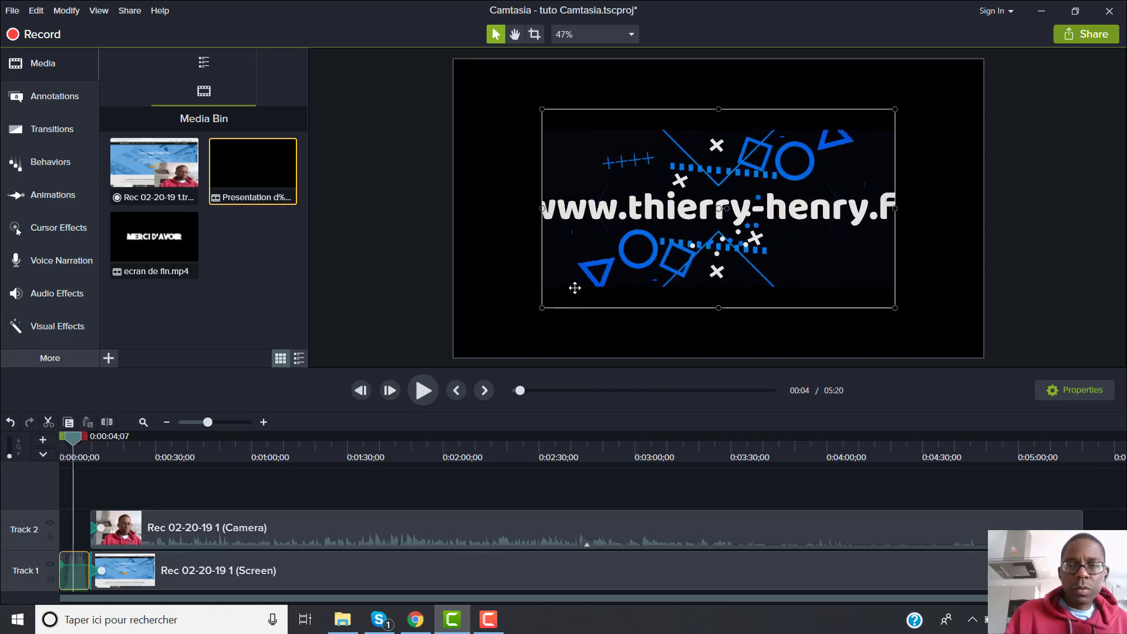
# Step: Enlarge the intro video on the canvas until it fills the whole frame
pyautogui.moveTo(543, 307); pyautogui.dragTo(481, 349)
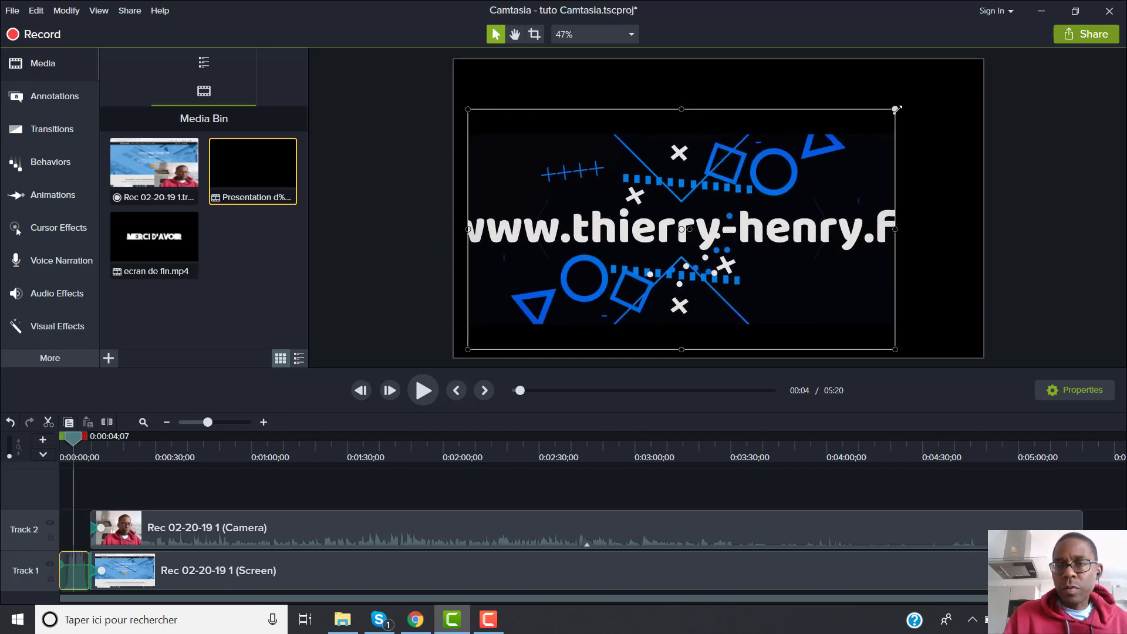
pyautogui.moveTo(896, 108); pyautogui.dragTo(984, 60)
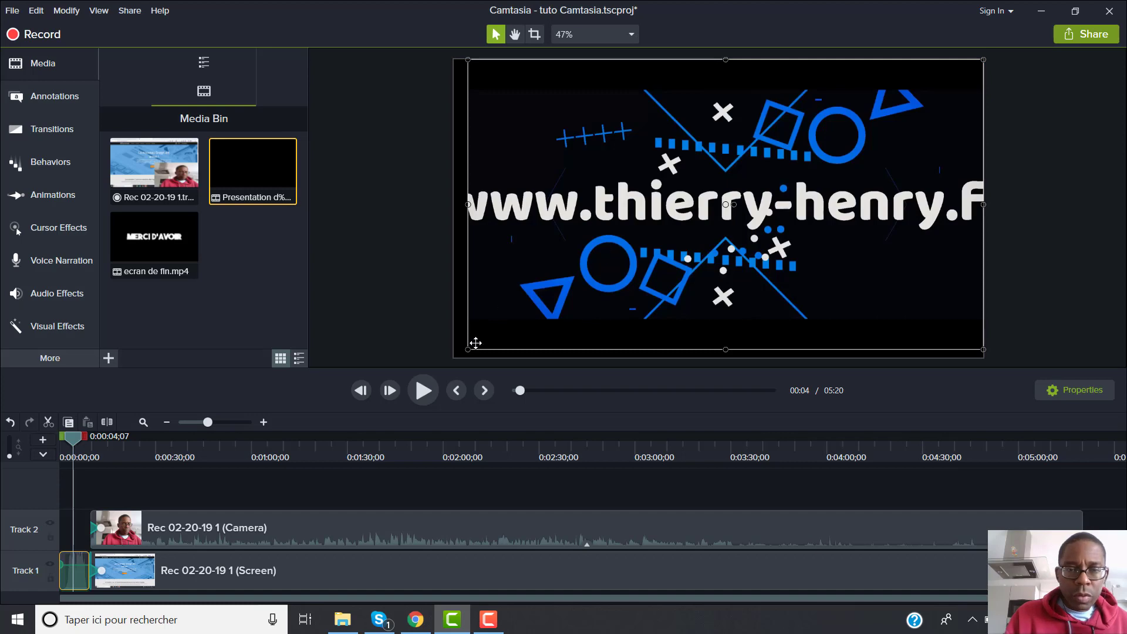
pyautogui.moveTo(468, 350); pyautogui.dragTo(453, 357)
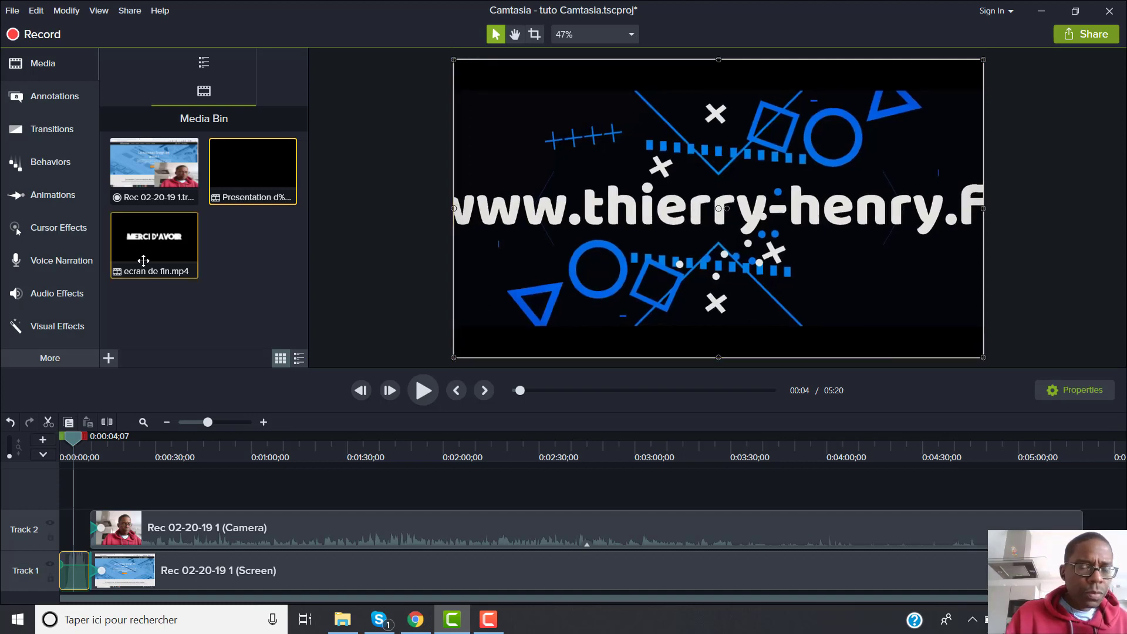
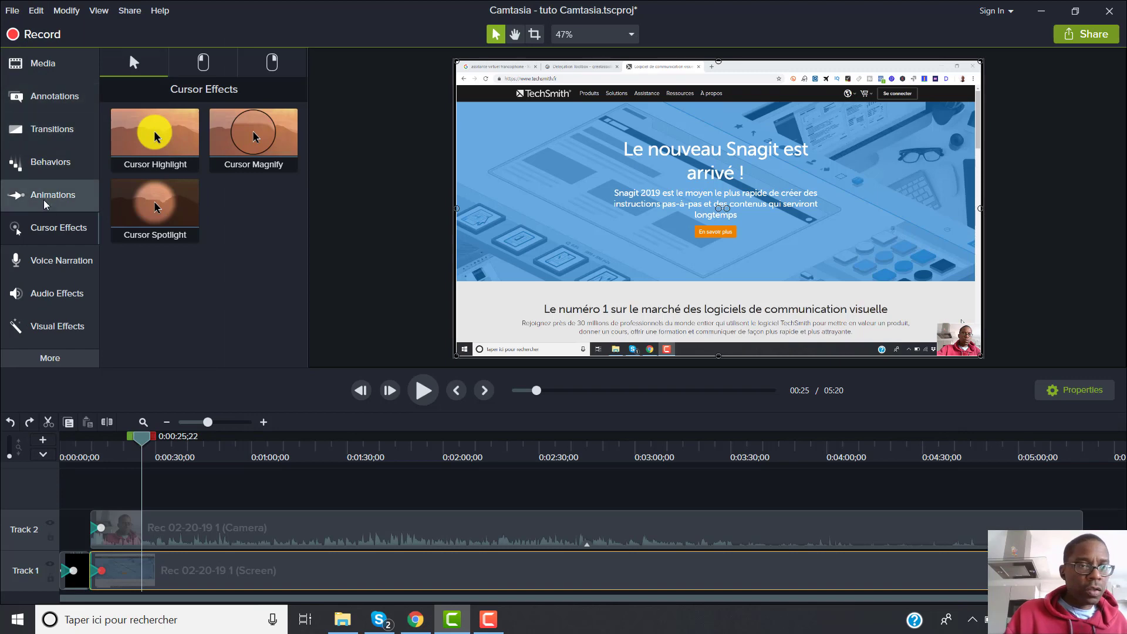
# Step: Look at the voice narration options, and apply the Fade In audio effect to the intro clip on Track 1
pyautogui.click(60, 265)
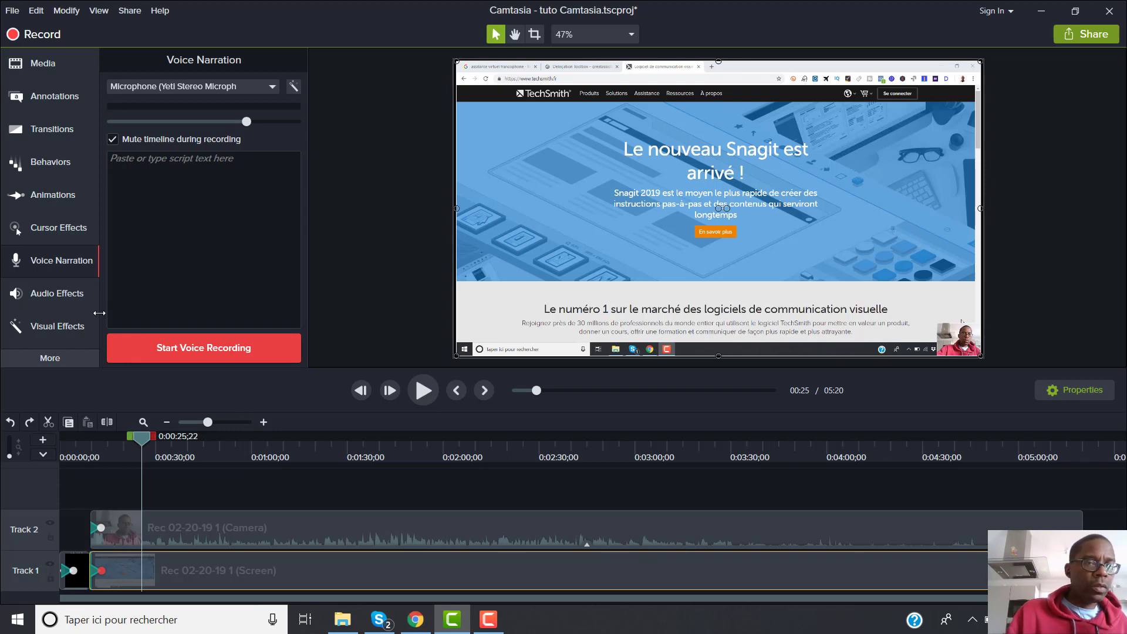
pyautogui.click(77, 303)
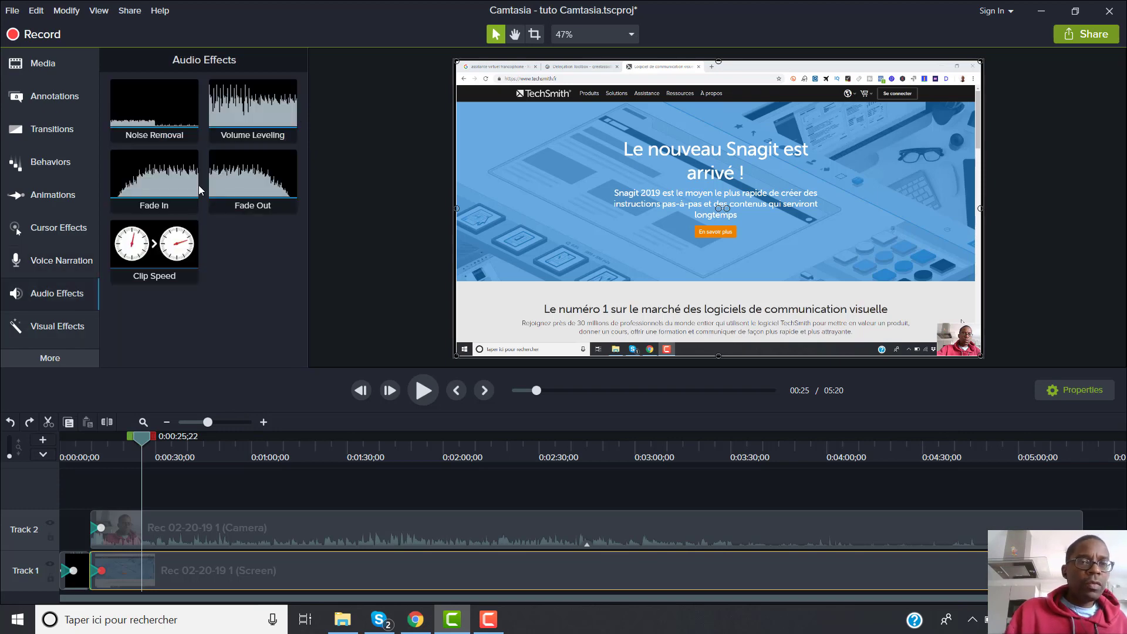
pyautogui.moveTo(178, 181); pyautogui.dragTo(73, 577)
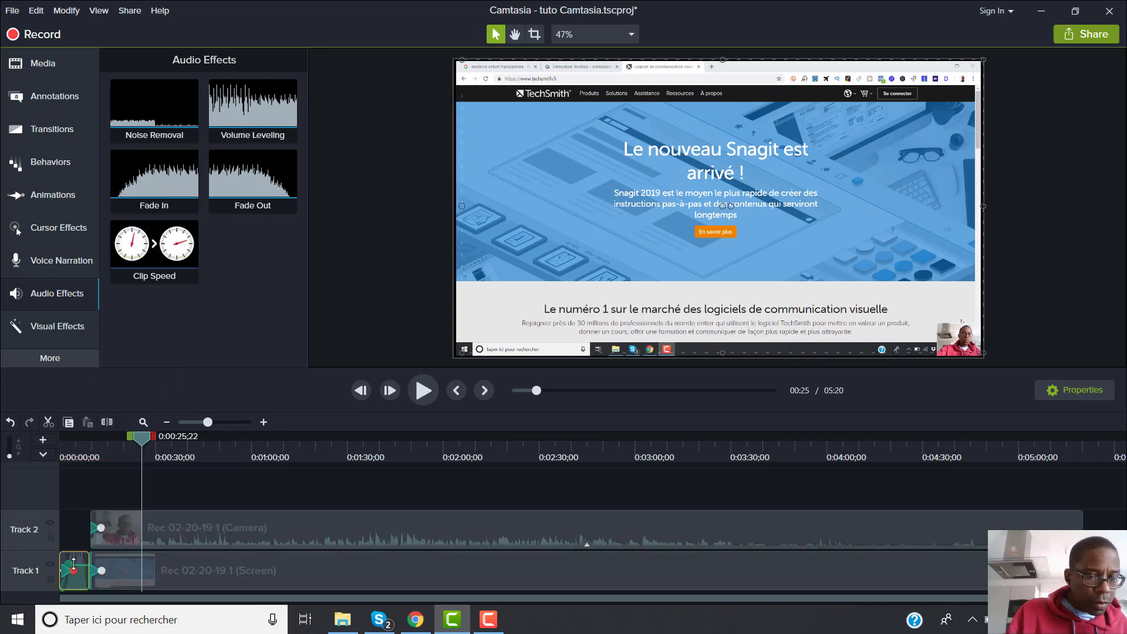
pyautogui.click(70, 570)
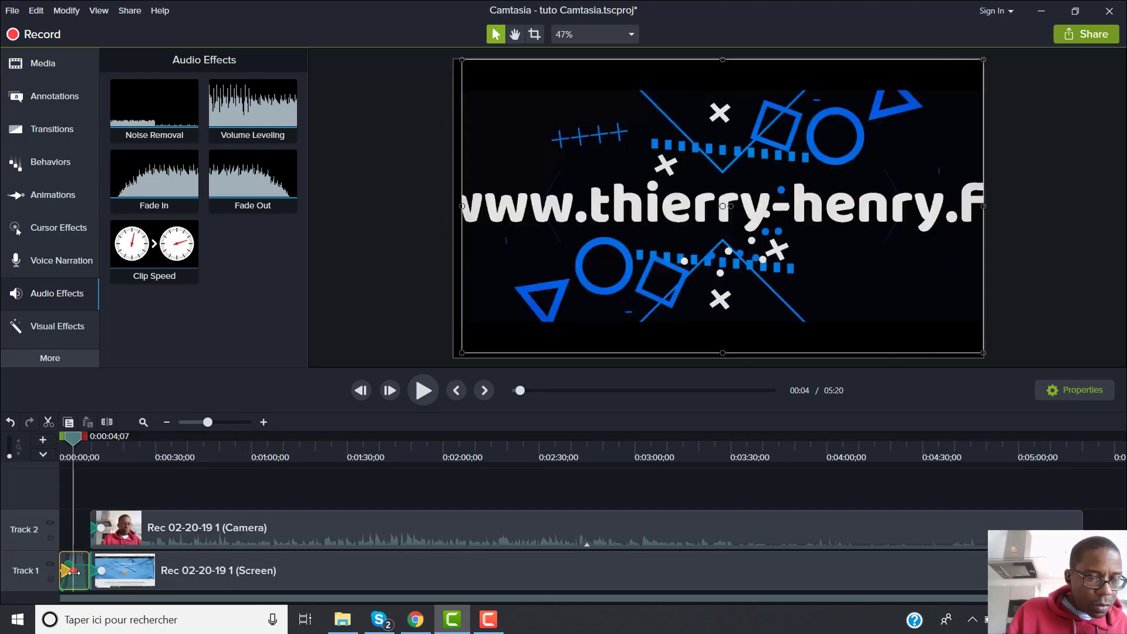
# Step: Try to apply Volume Leveling to the camera and screen recordings and Fade Out to the camera recording
pyautogui.moveTo(253, 112); pyautogui.dragTo(278, 521)
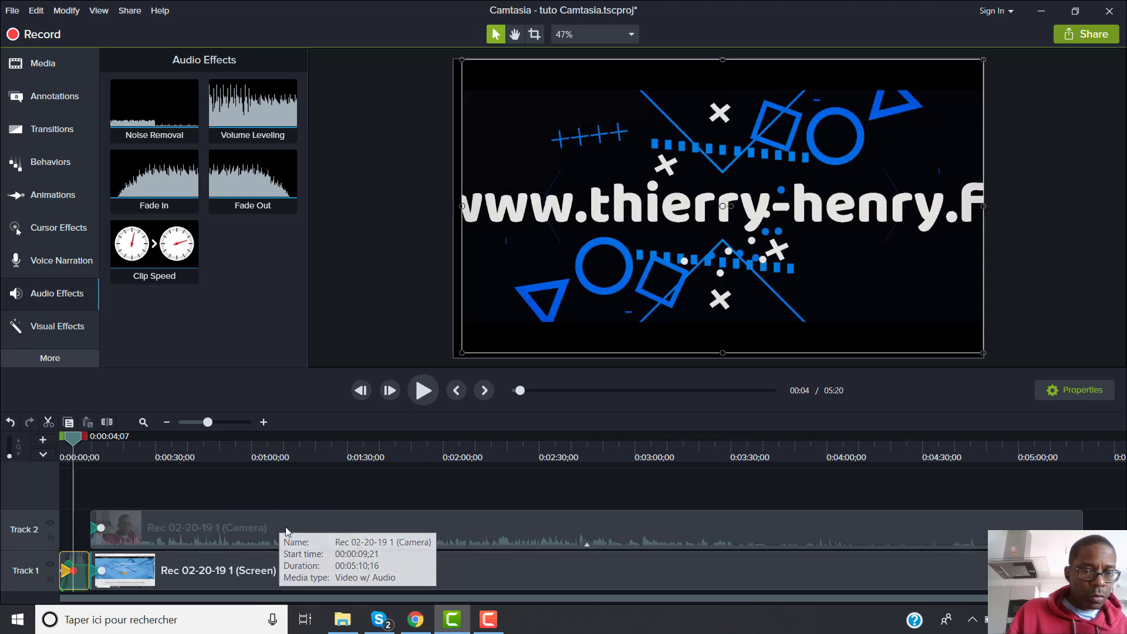
pyautogui.moveTo(233, 98); pyautogui.dragTo(324, 579)
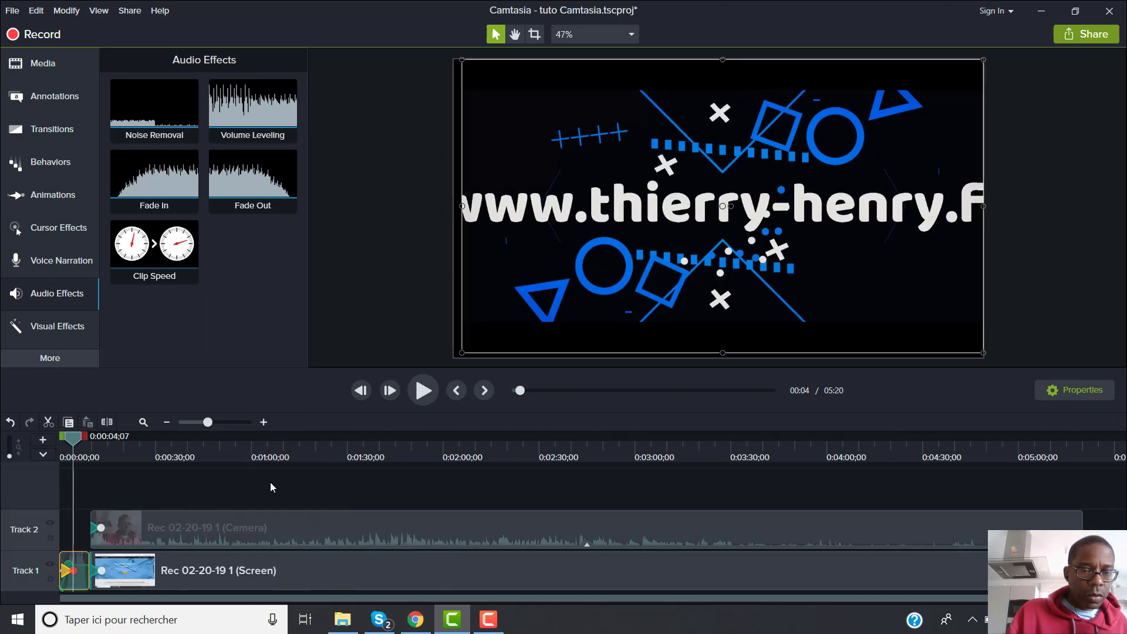
pyautogui.moveTo(290, 218); pyautogui.dragTo(326, 531)
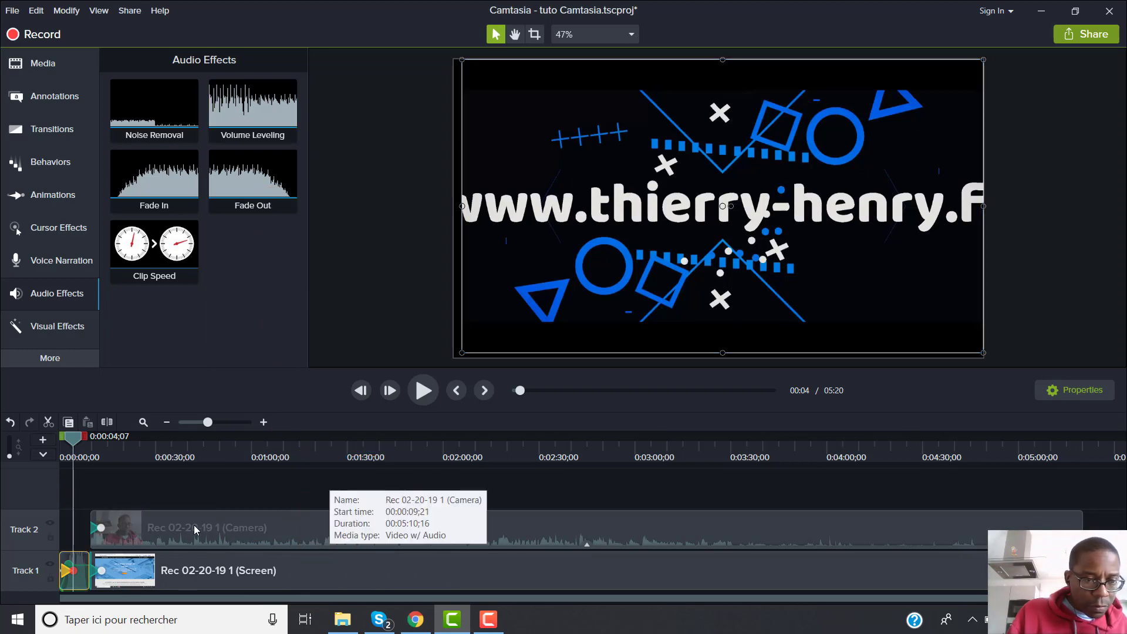
# Step: Raise the audio level of the camera recording on Track 2 and play a few seconds from about 0:58
pyautogui.click(192, 523)
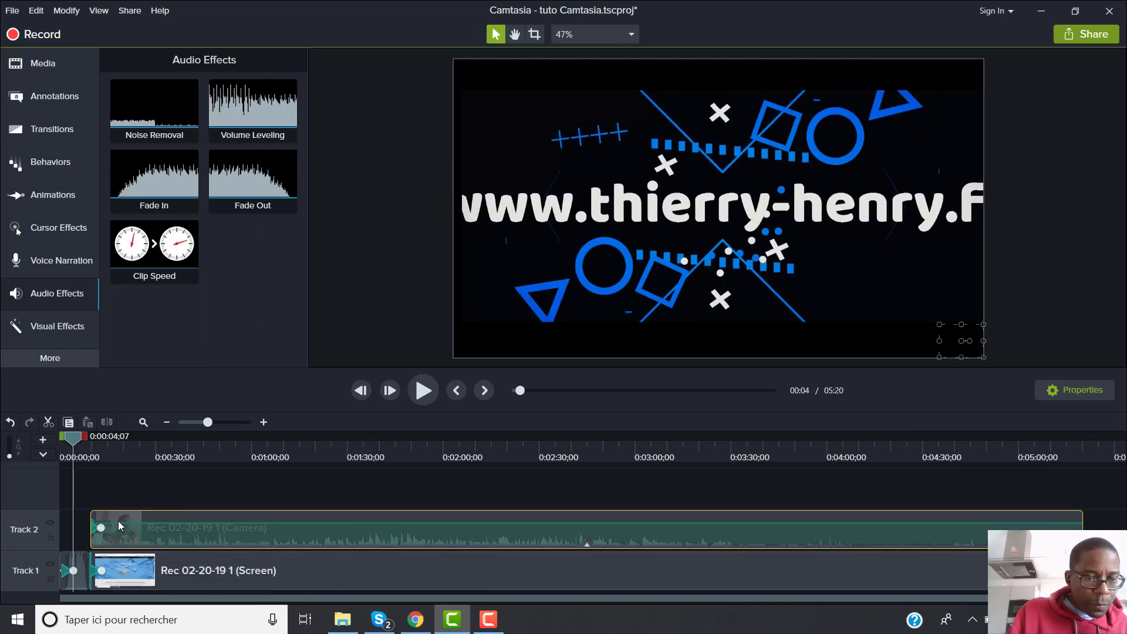
pyautogui.moveTo(121, 522); pyautogui.dragTo(122, 516)
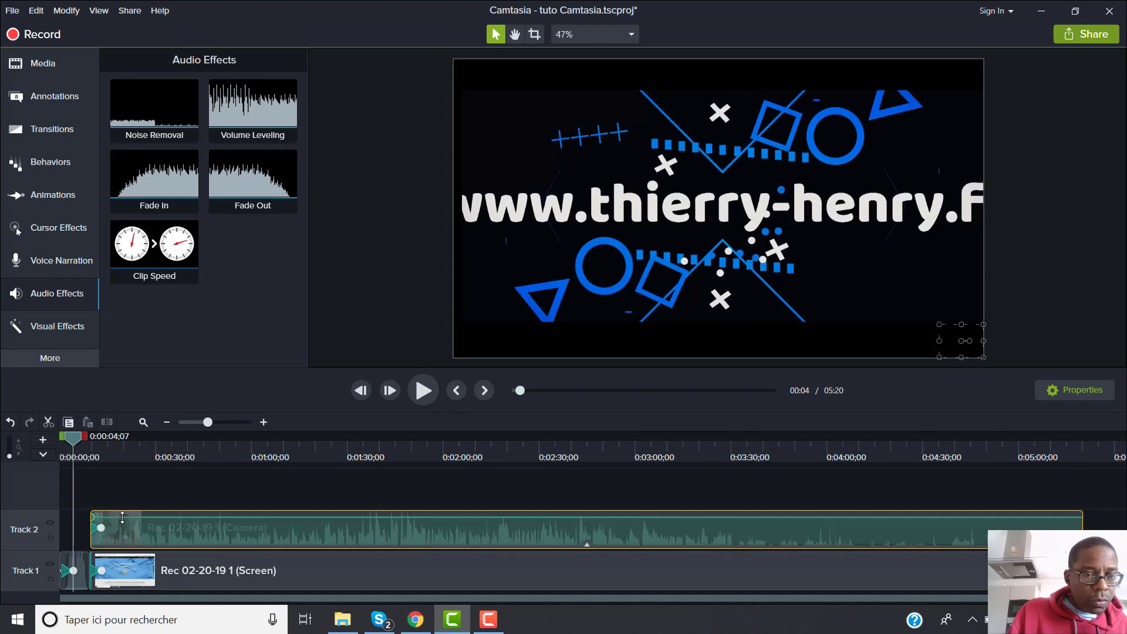
pyautogui.click(563, 389)
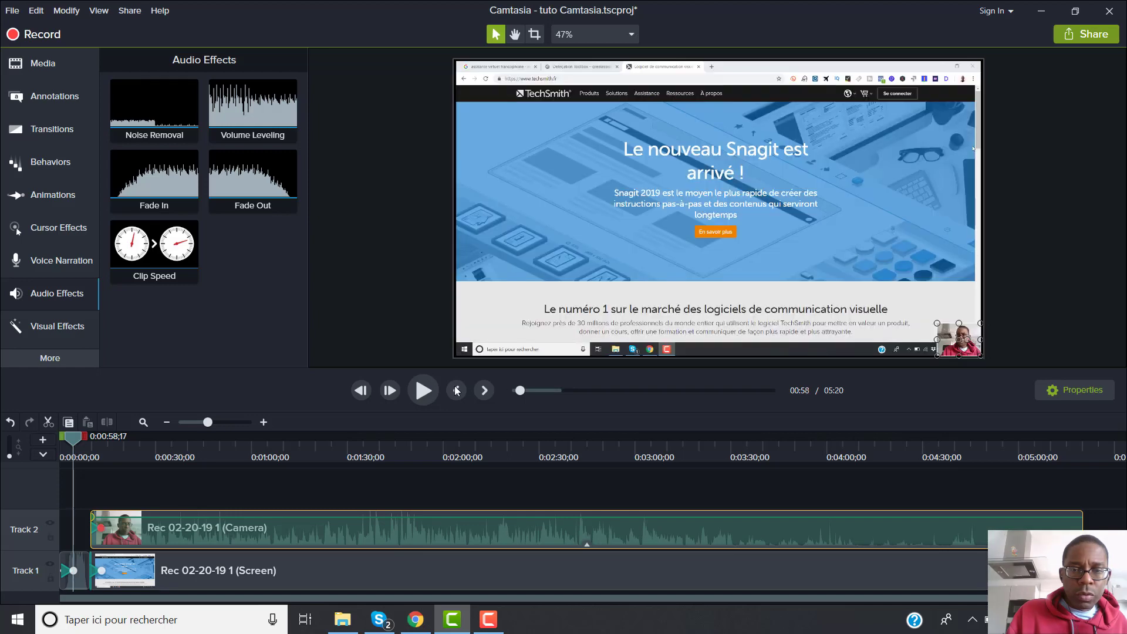
pyautogui.click(425, 392)
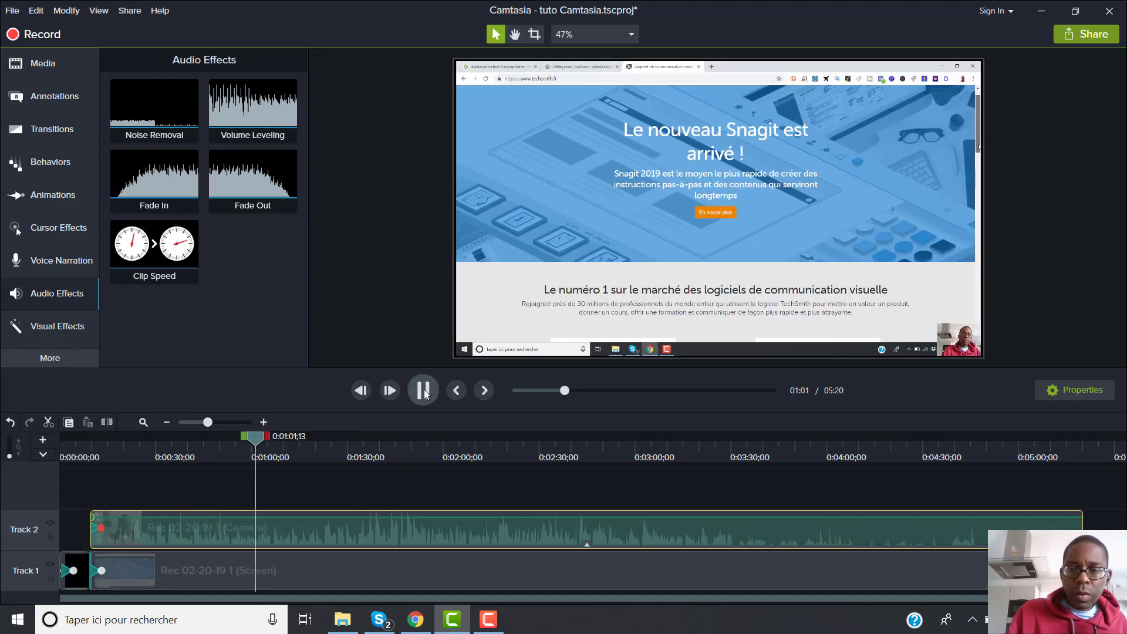
pyautogui.click(425, 392)
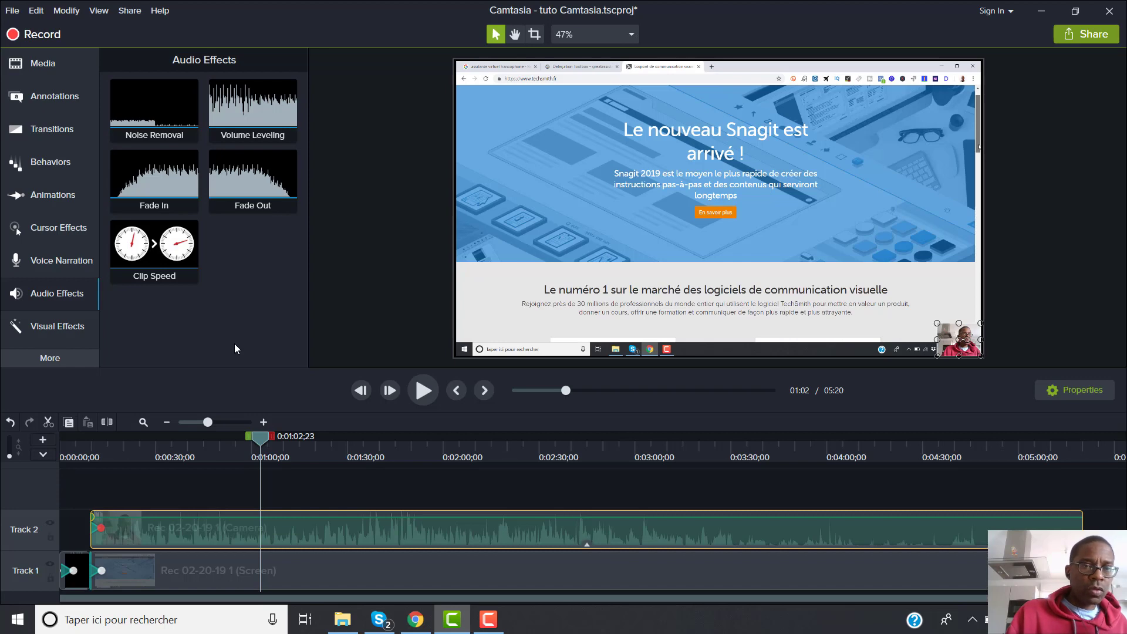
# Step: Examine the visual effects and the additional Interactivity and Captions tools, and try out different timeline zoom levels
pyautogui.click(65, 330)
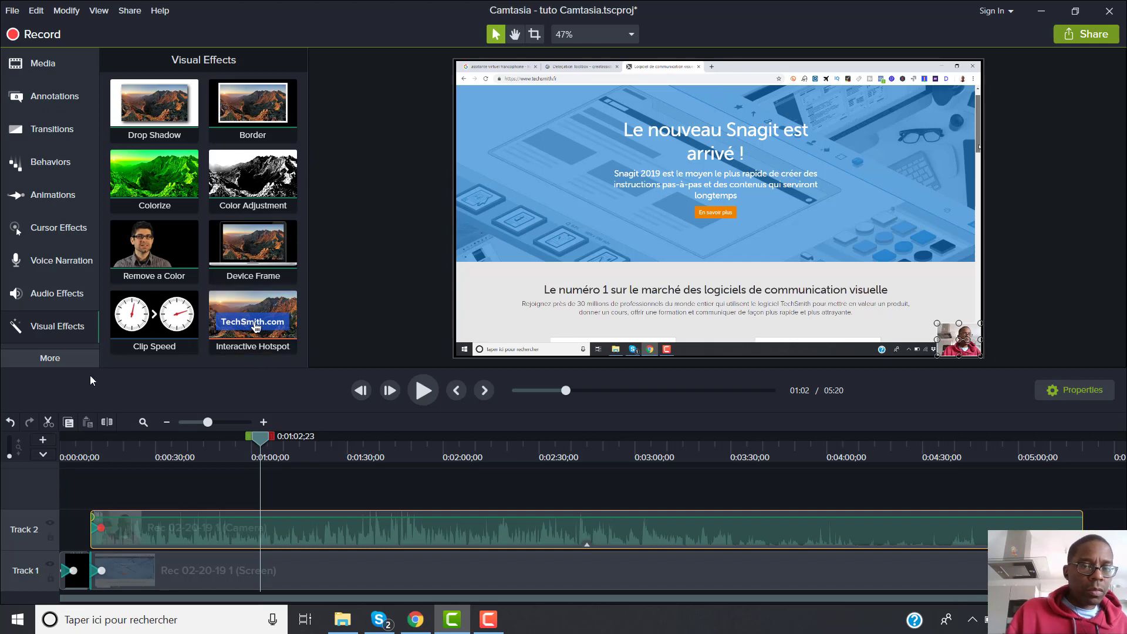
pyautogui.click(51, 361)
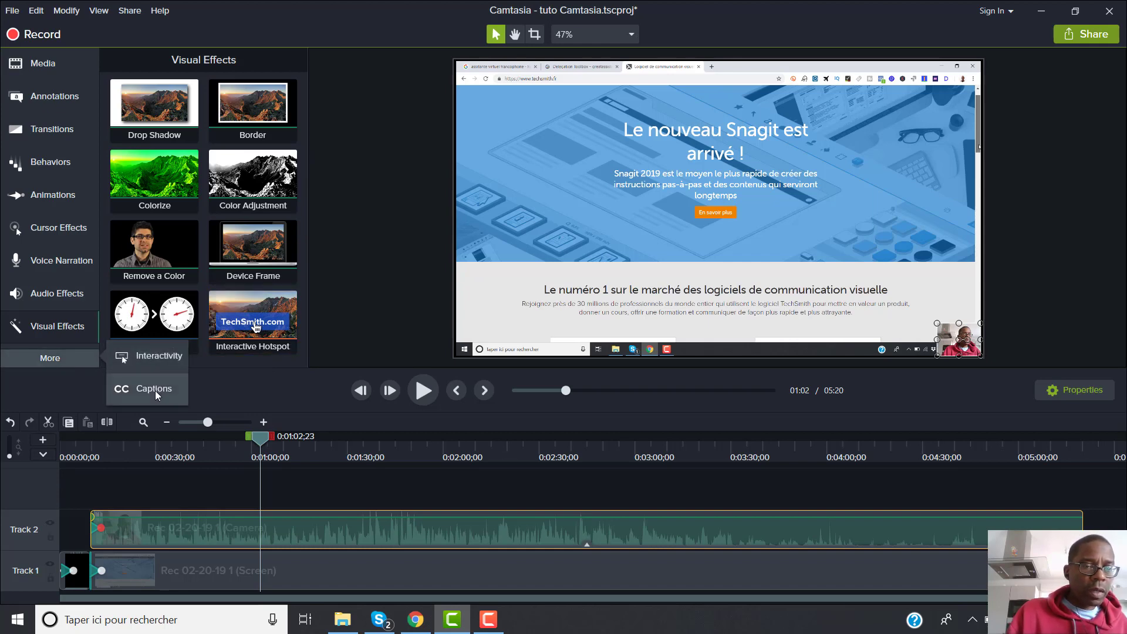
pyautogui.click(231, 390)
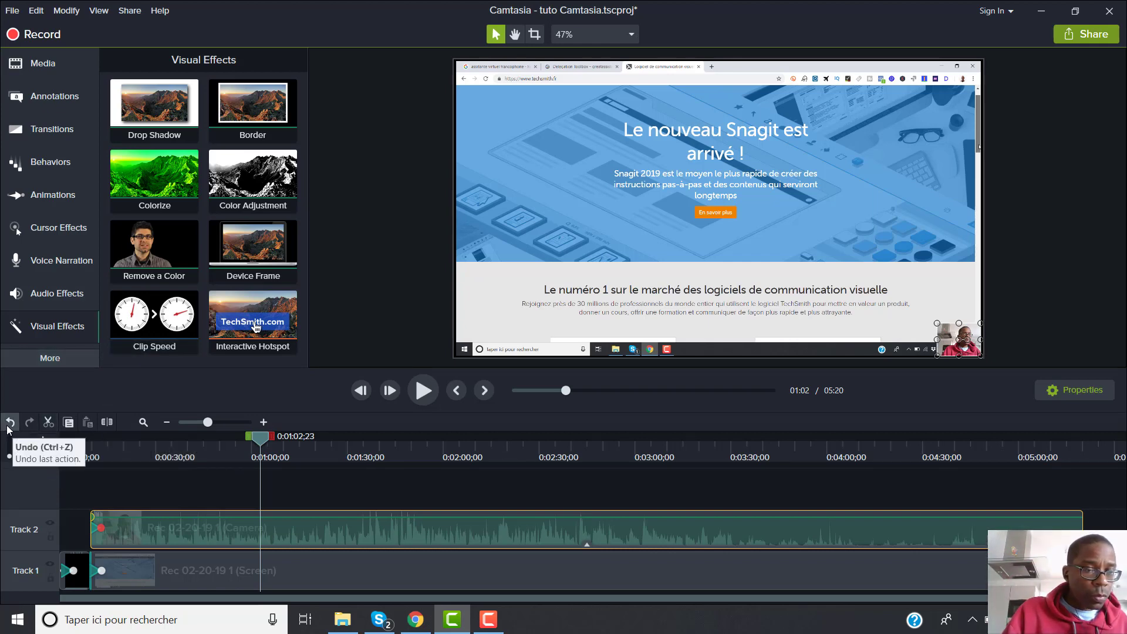
pyautogui.click(240, 422)
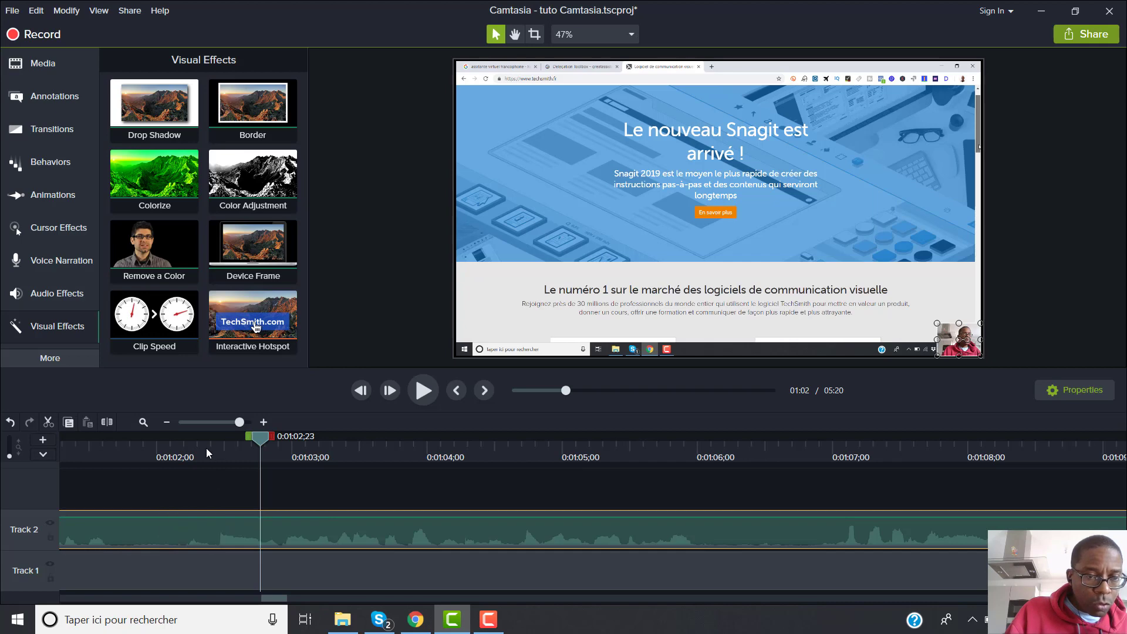
pyautogui.click(188, 422)
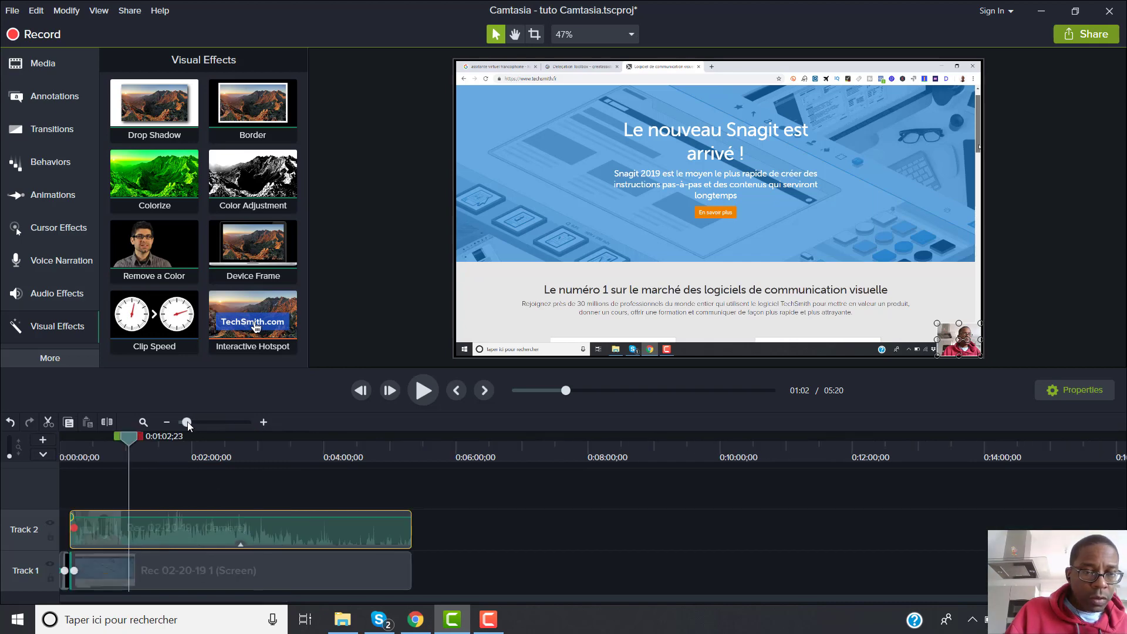
pyautogui.click(205, 422)
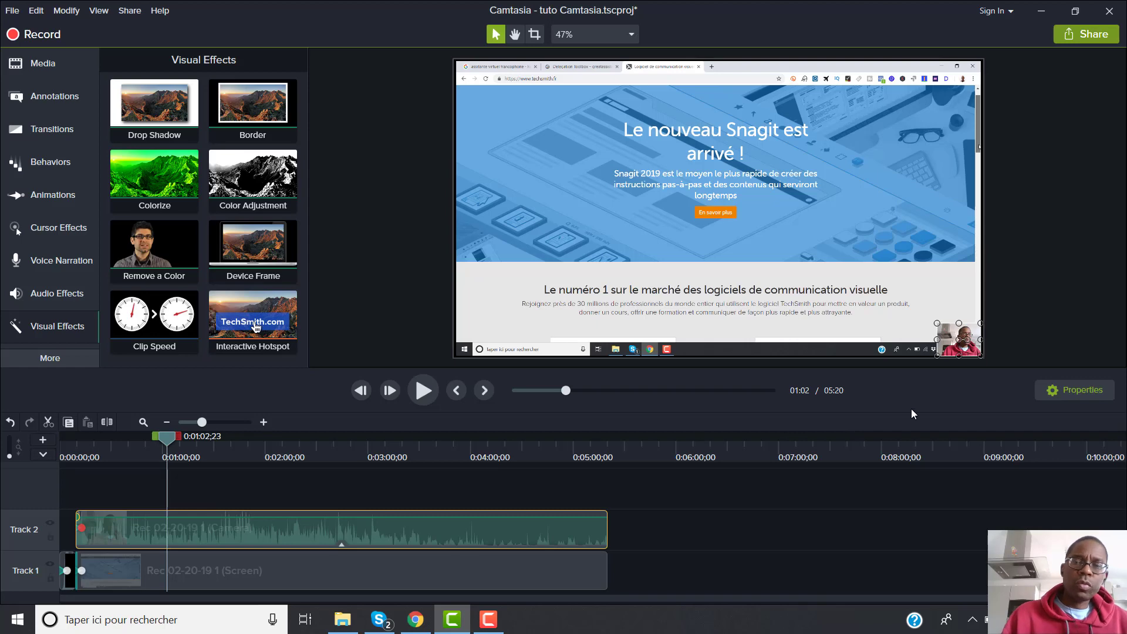
# Step: Start a local file export, review the available production presets, and cancel the Production Wizard
pyautogui.click(1092, 35)
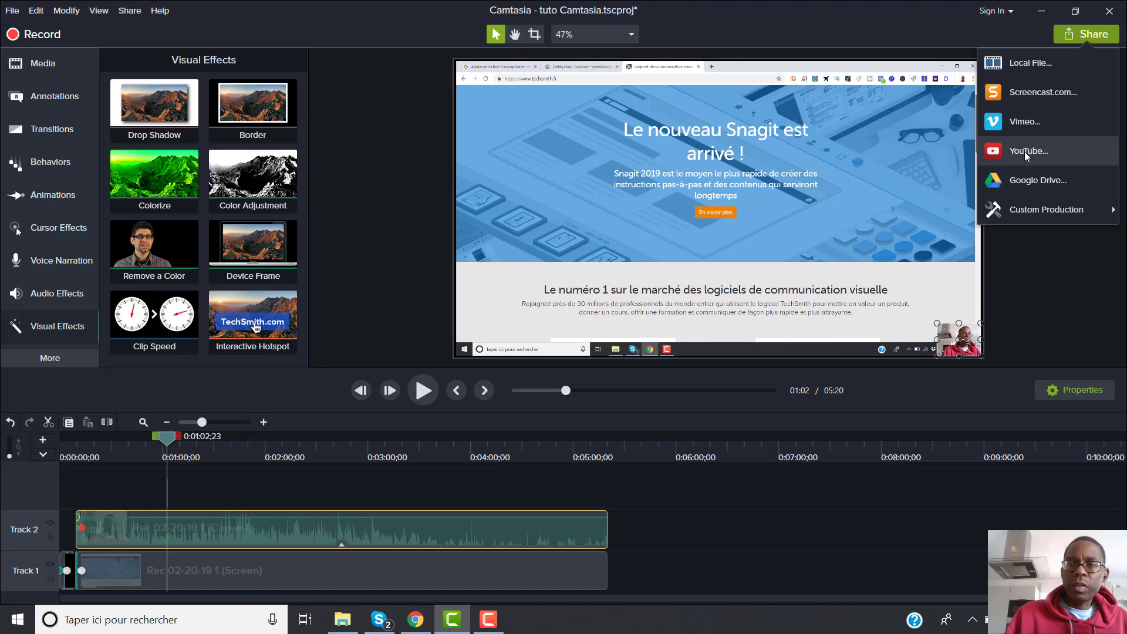
pyautogui.click(1034, 65)
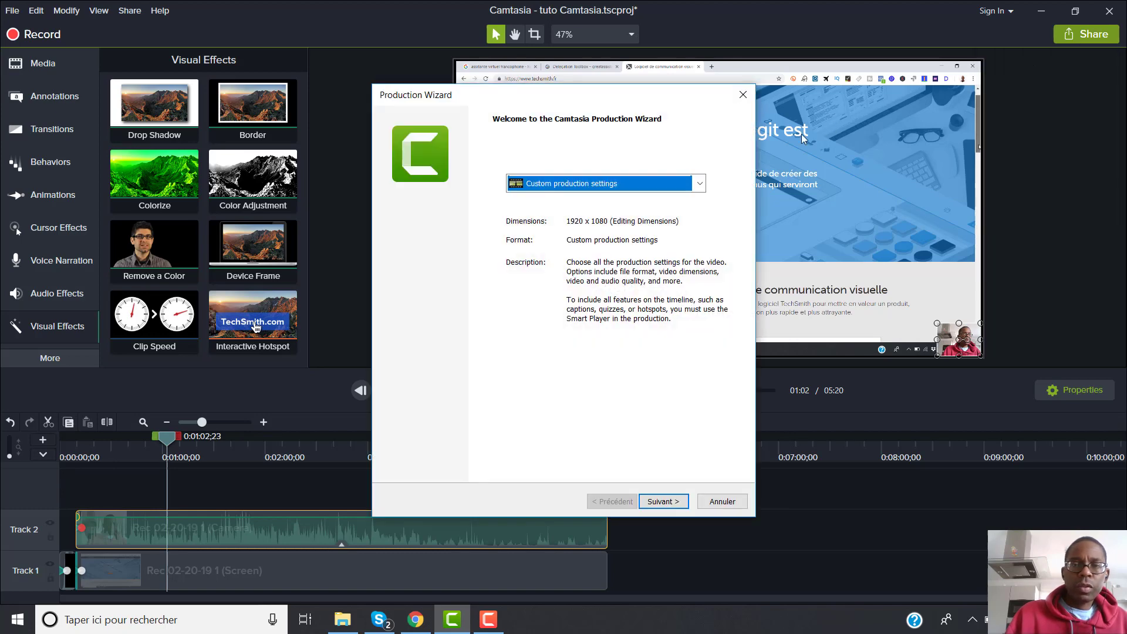
pyautogui.click(700, 183)
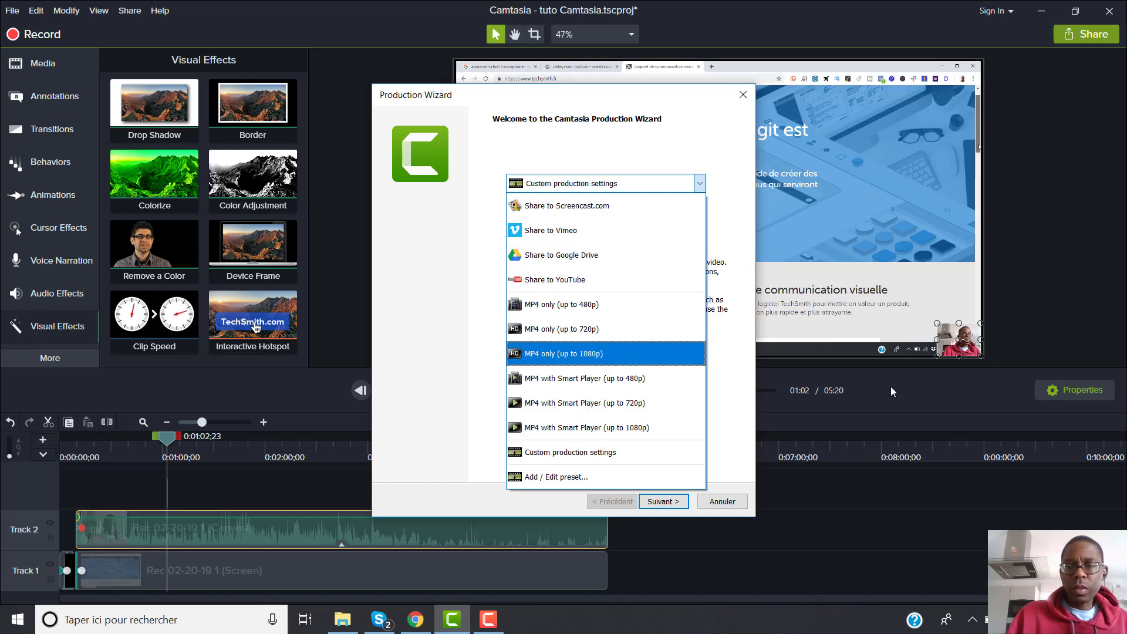
pyautogui.click(907, 389)
pyautogui.click(724, 500)
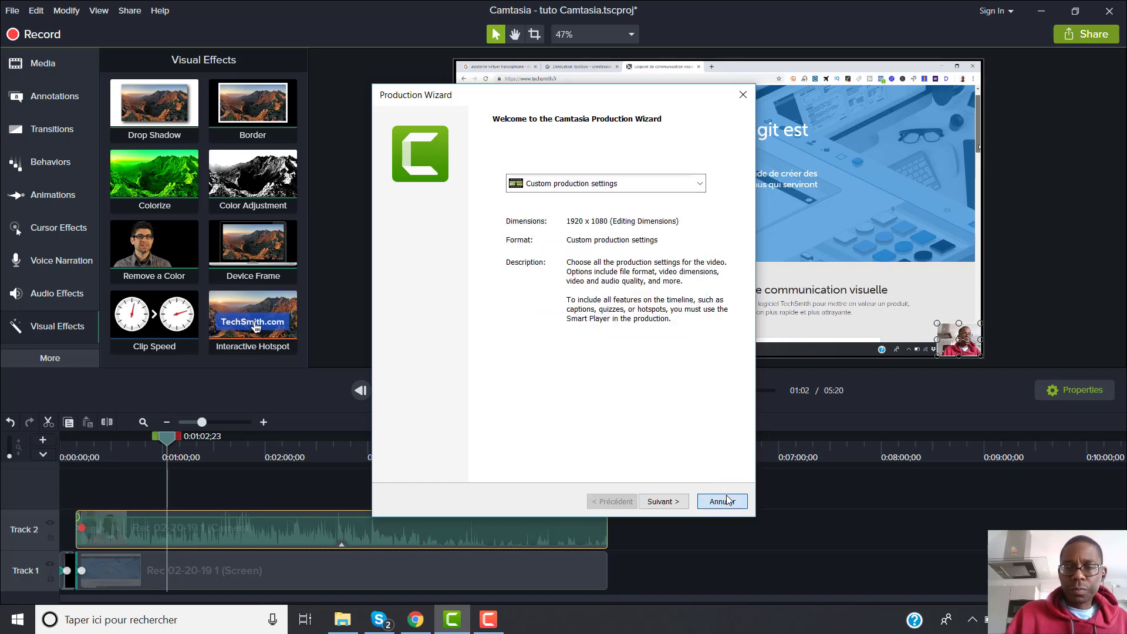
# Step: Examine the online sharing destinations and the custom production options without starting an export
pyautogui.click(1091, 35)
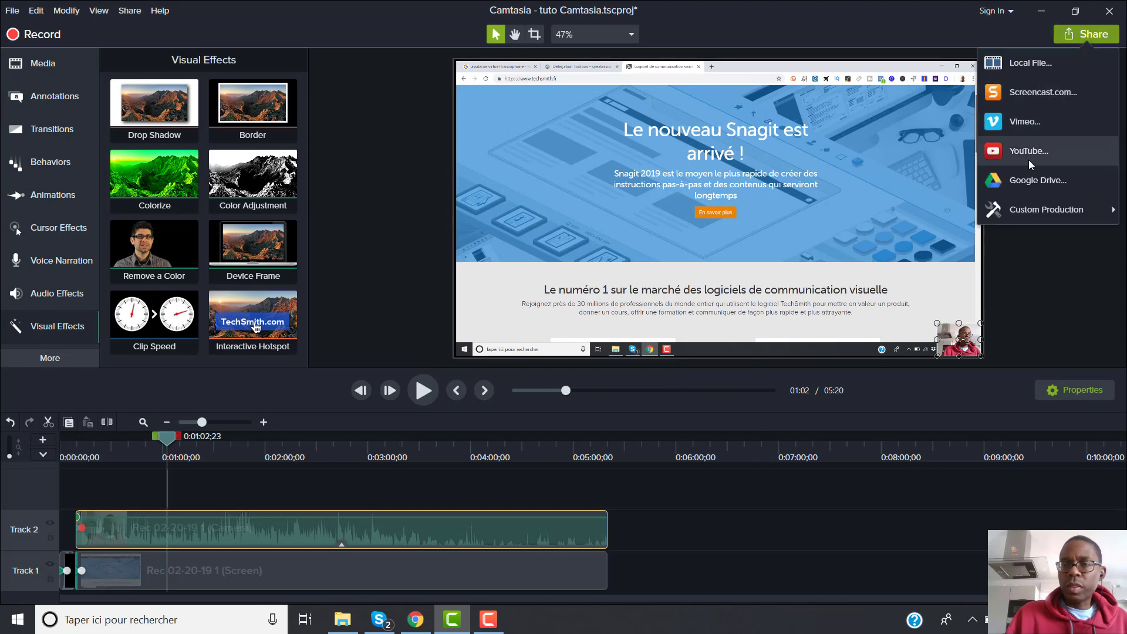
pyautogui.moveTo(1030, 204)
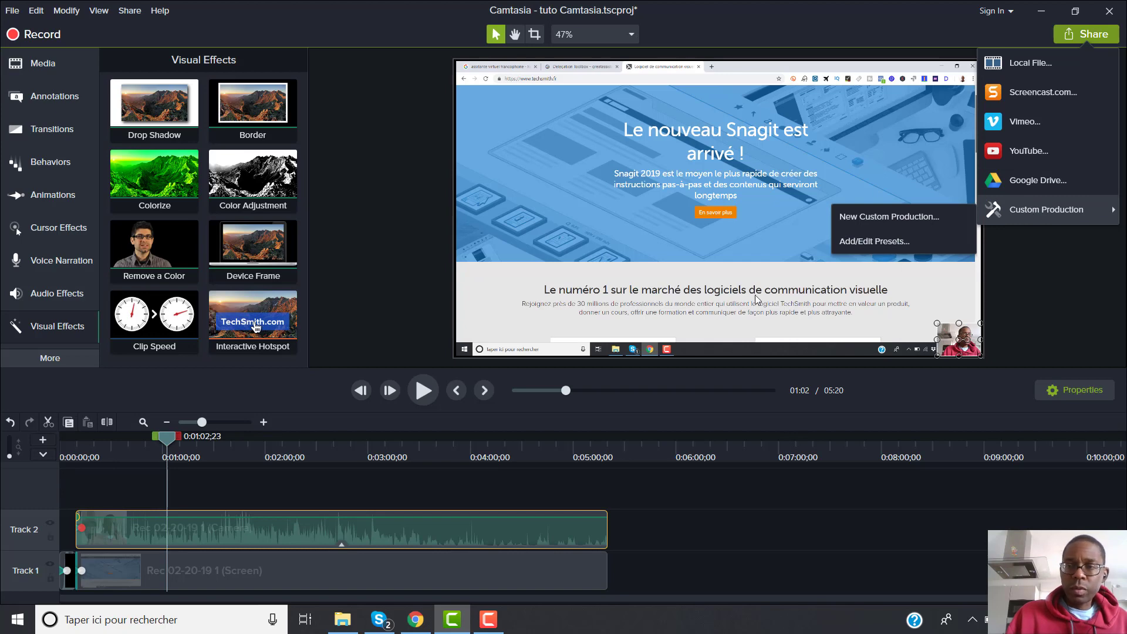
pyautogui.click(248, 406)
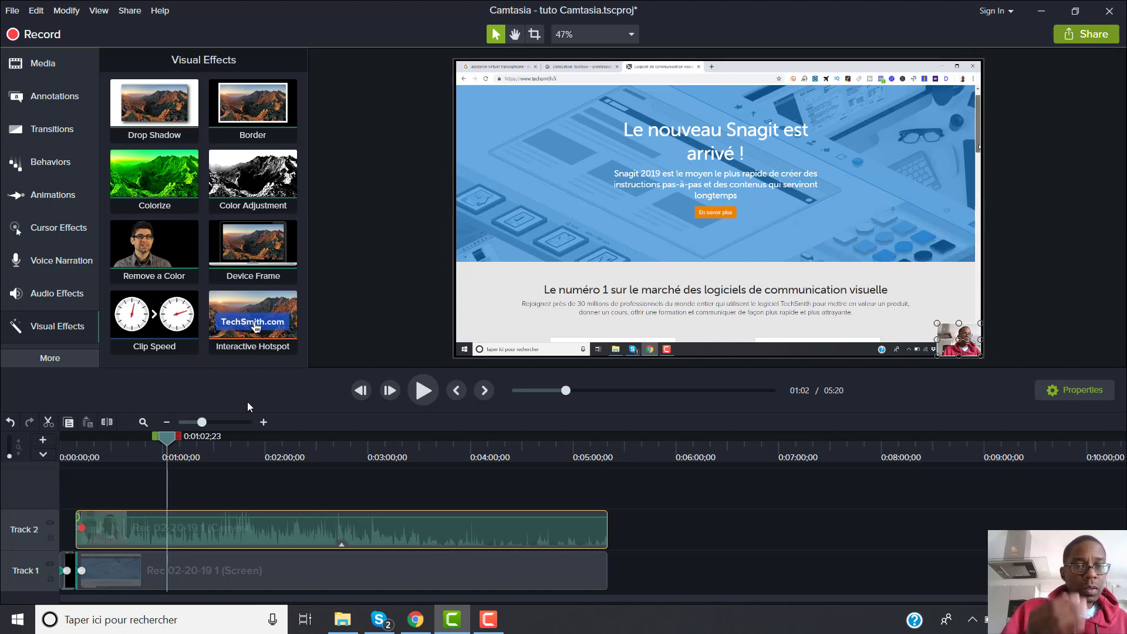